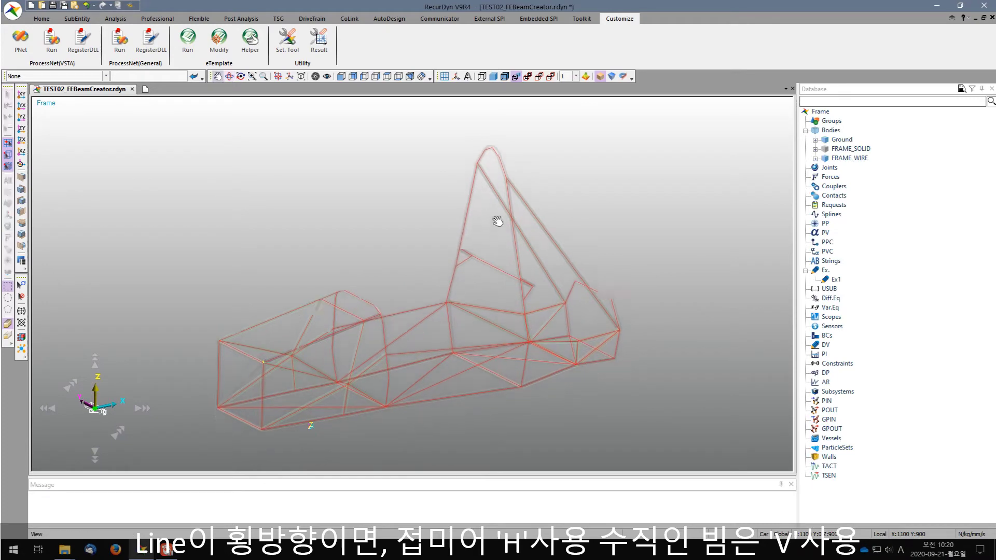
- Run GUI_BeamCreator from the ProcessNet project and load all body lines of FRAME_WIRE into the outline list
click(61, 45)
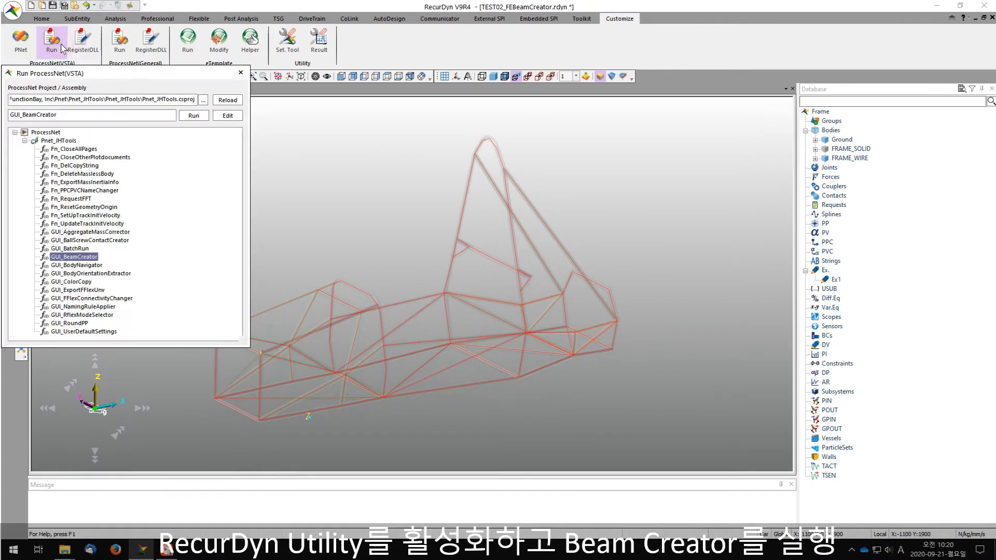
double_click(92, 258)
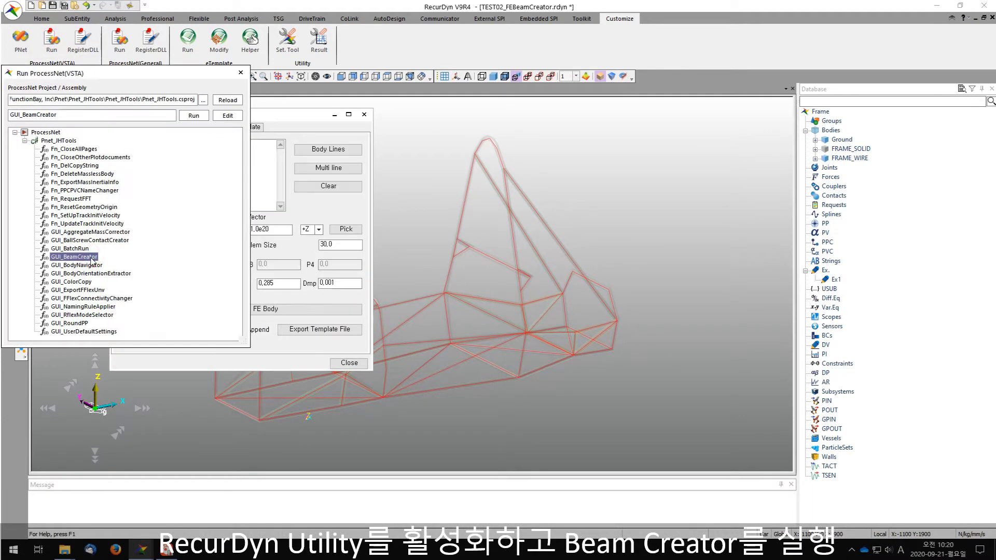
click(241, 74)
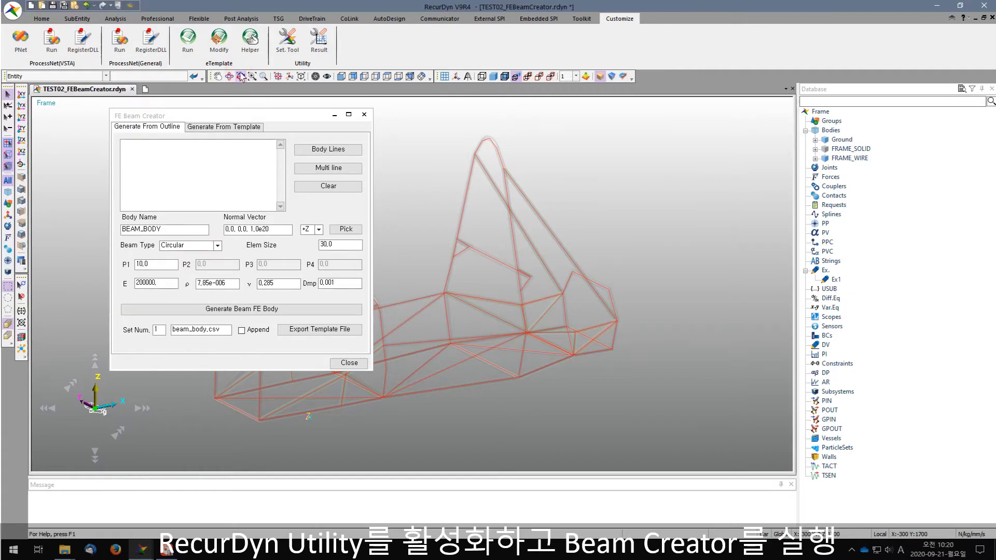
click(325, 149)
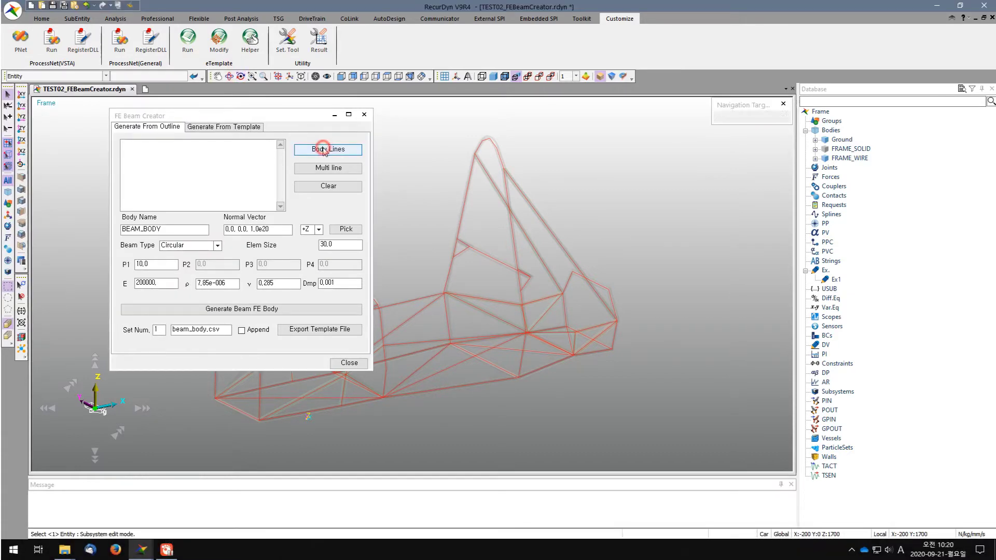
click(501, 179)
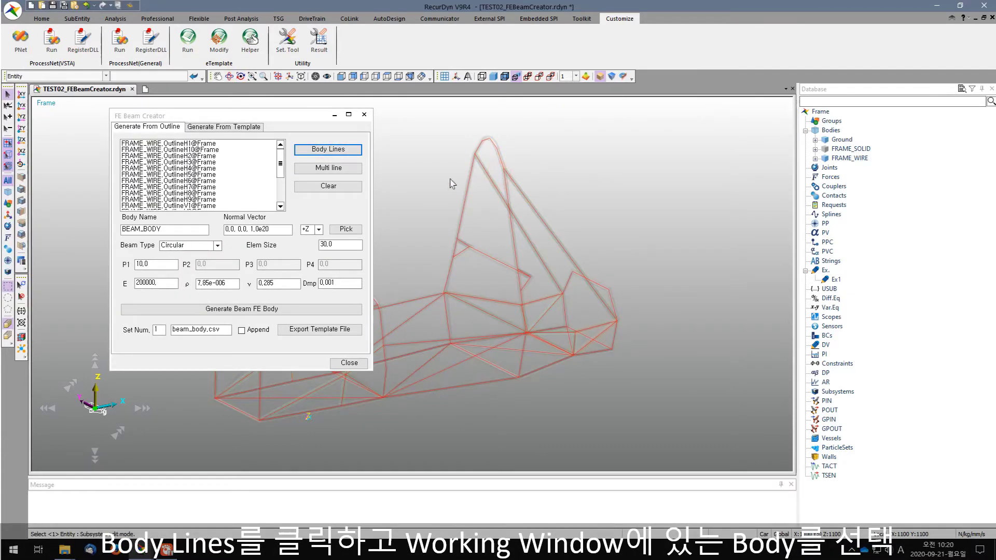
- Remove the vertical OutlineV entries from the outline list, keeping only the horizontal OutlineH lines
drag(281, 154, 284, 196)
click(252, 199)
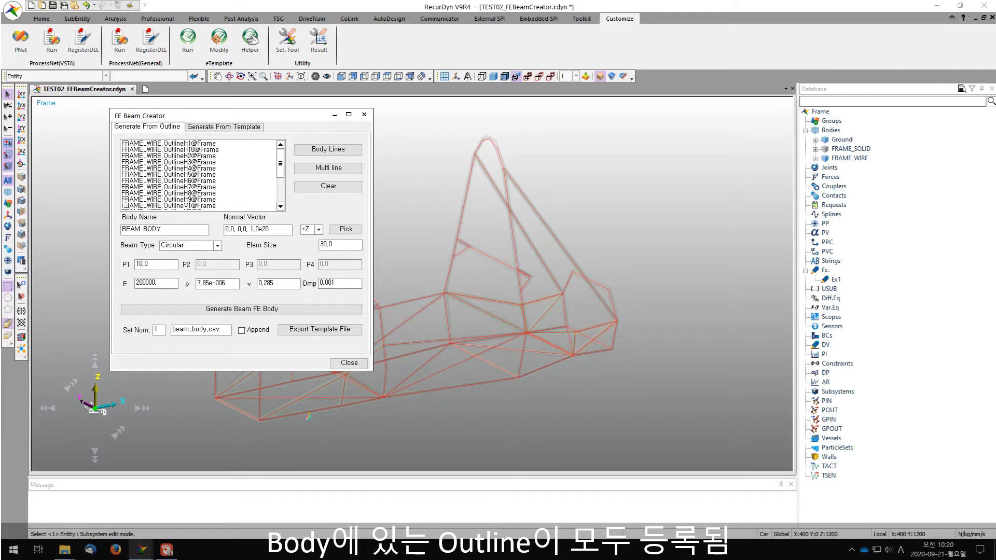
click(165, 205)
key(Delete)
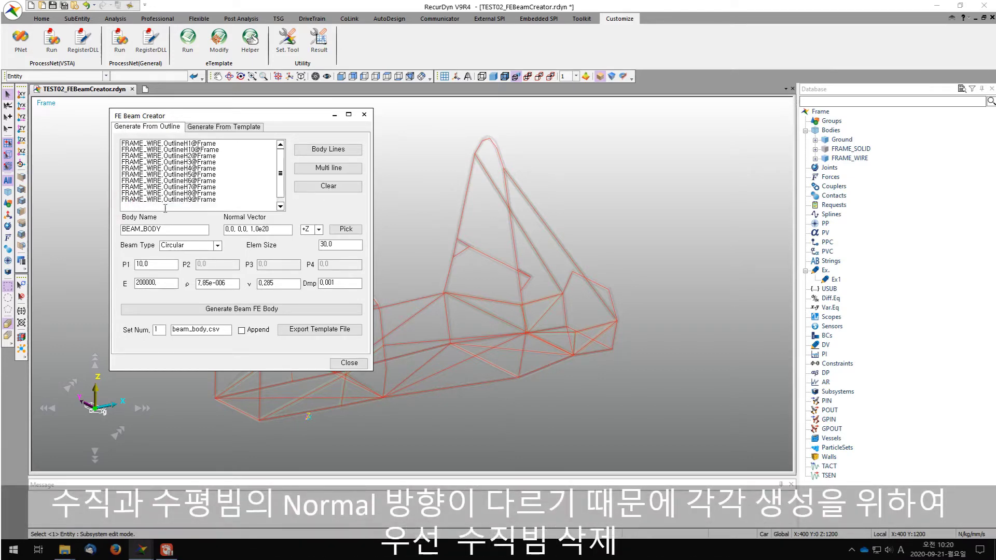
key(BackSpace)
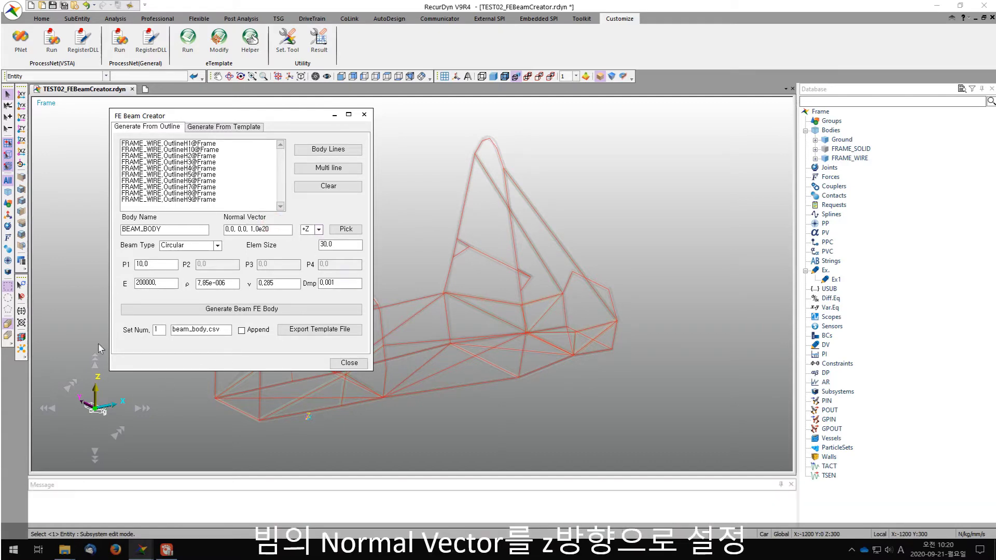
- Set the beam type to Thin_Wall_Tube with P2 of 2 and generate the horizontal beam FE body
click(162, 264)
click(176, 247)
click(217, 246)
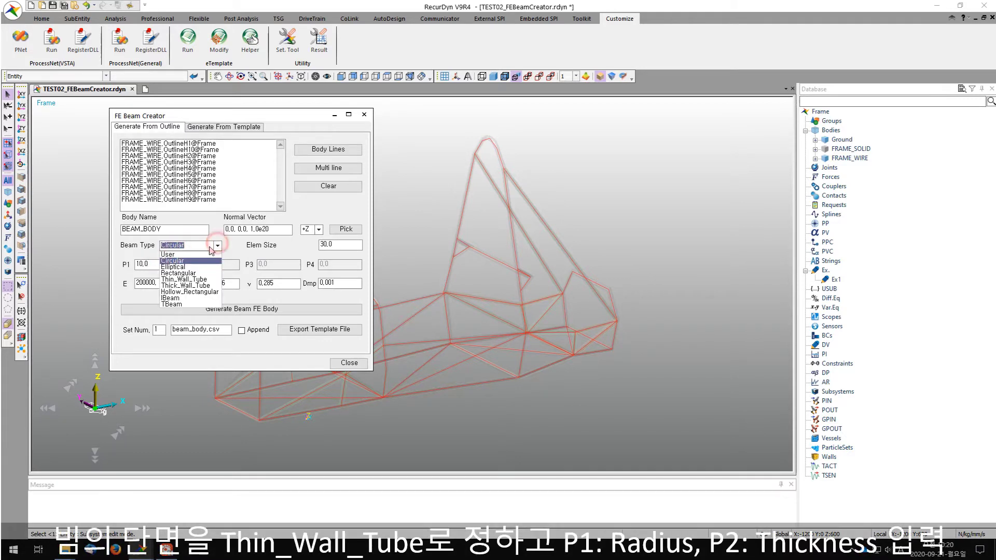
click(207, 280)
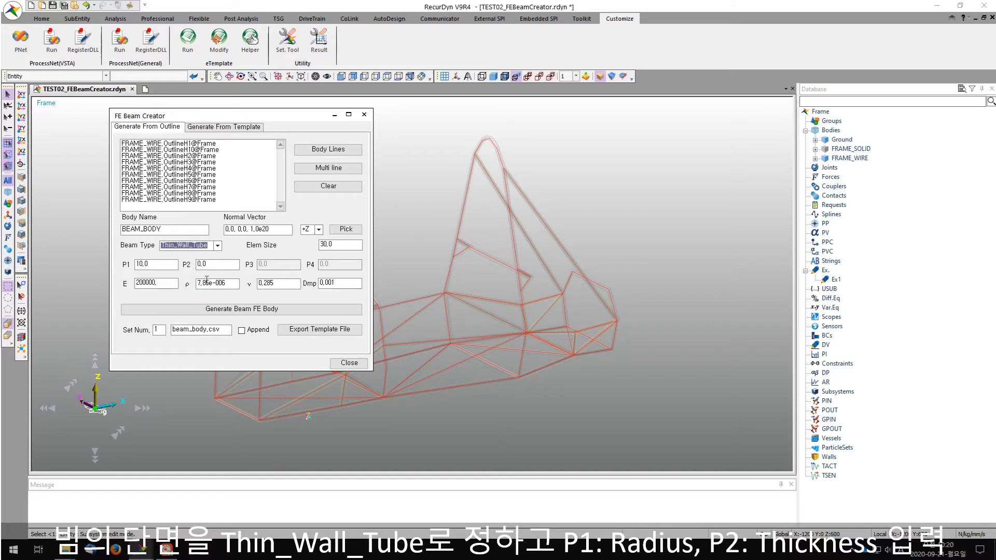
double_click(215, 265)
click(183, 314)
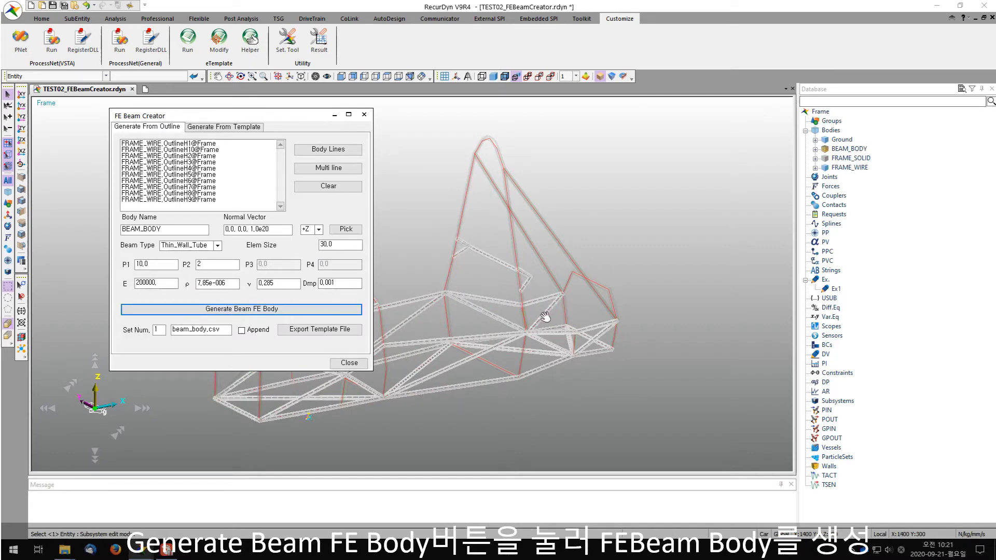
- Clear the outline list and reload all body lines of the FRAME_WIRE body
middle_drag(542, 319, 596, 305)
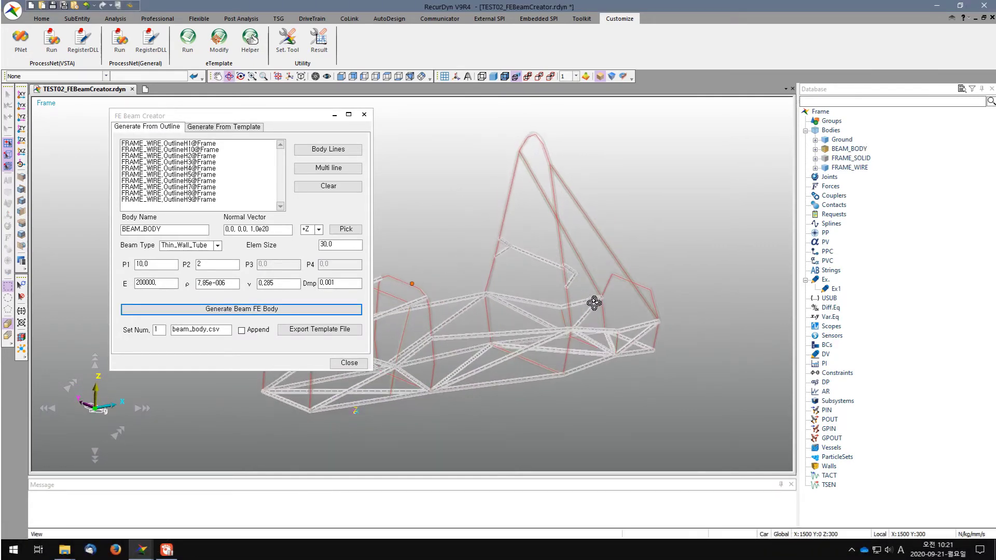
key(Escape)
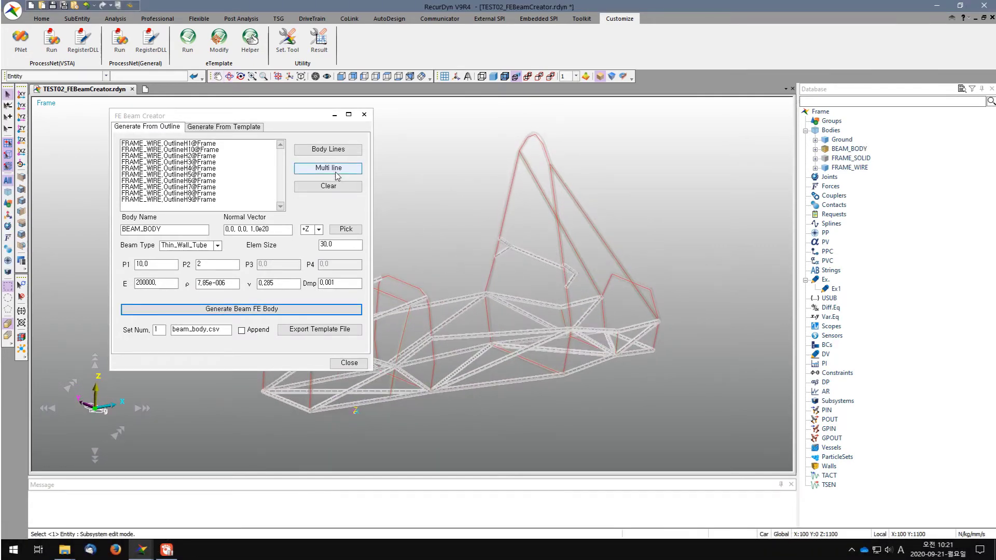
click(246, 200)
click(338, 151)
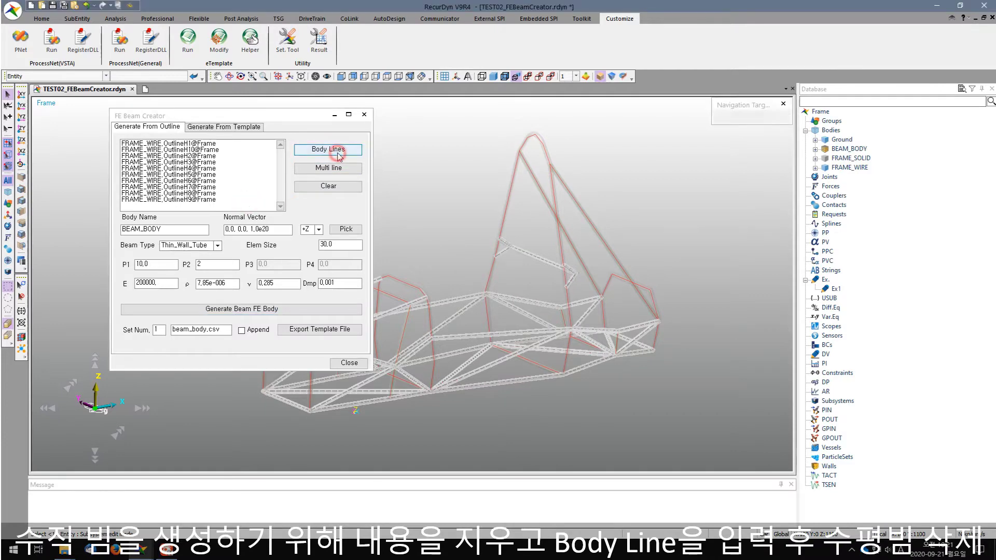
click(520, 160)
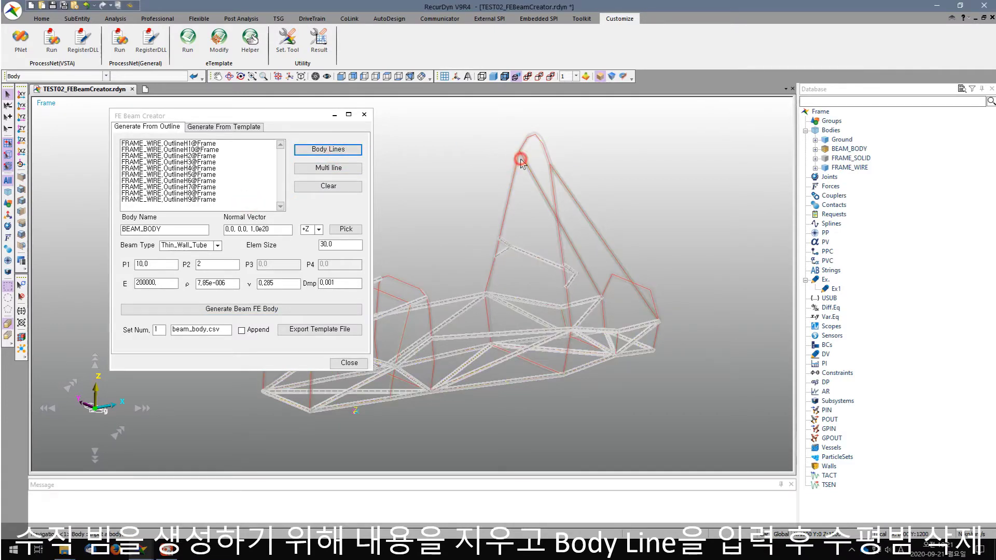
click(328, 185)
click(343, 149)
click(516, 156)
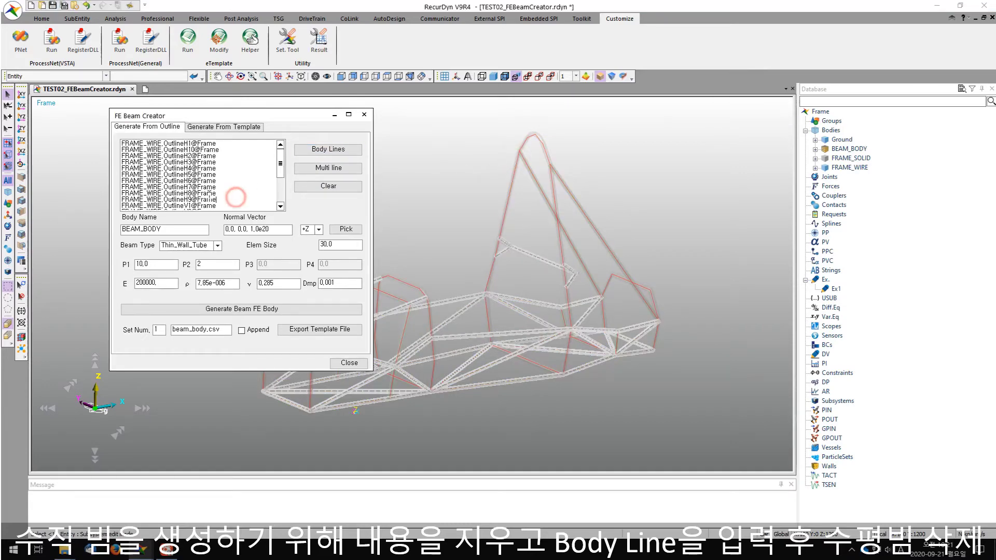
- Remove the horizontal OutlineH entries from the outline list and set the beam normal vector to +X
drag(236, 197, 123, 142)
key(Delete)
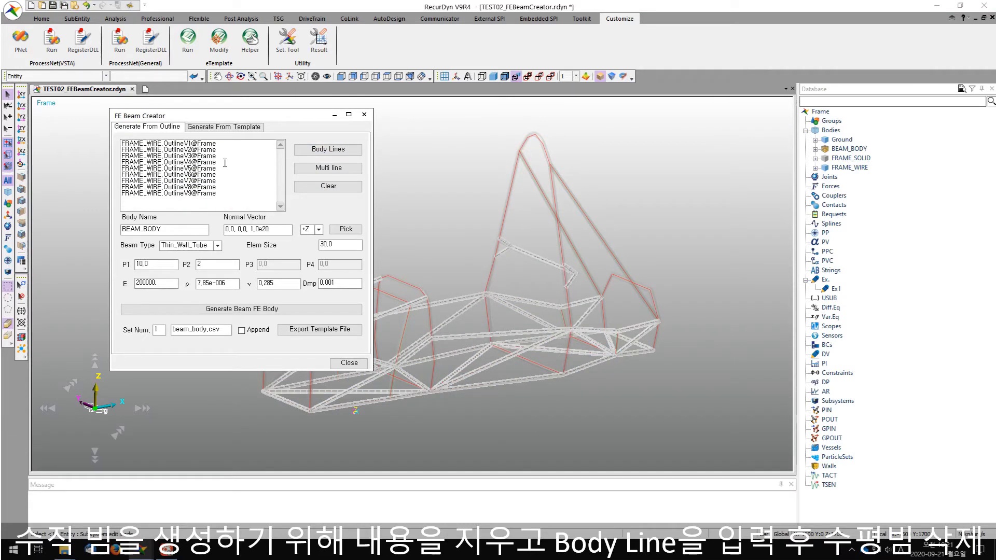
click(318, 230)
click(314, 240)
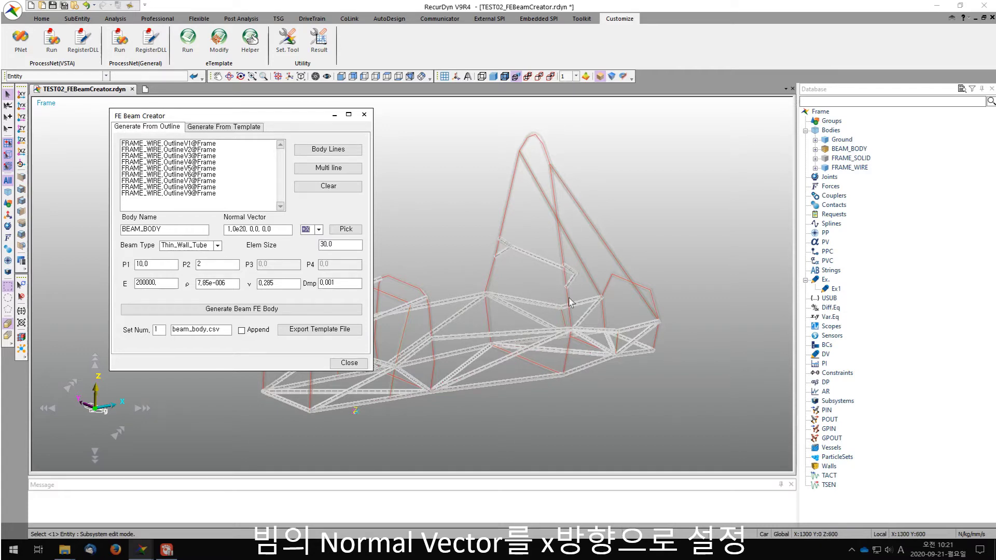
- Generate the vertical beam FE body, accepting the automatic rename, and highlight each beam body in the database tree
click(229, 310)
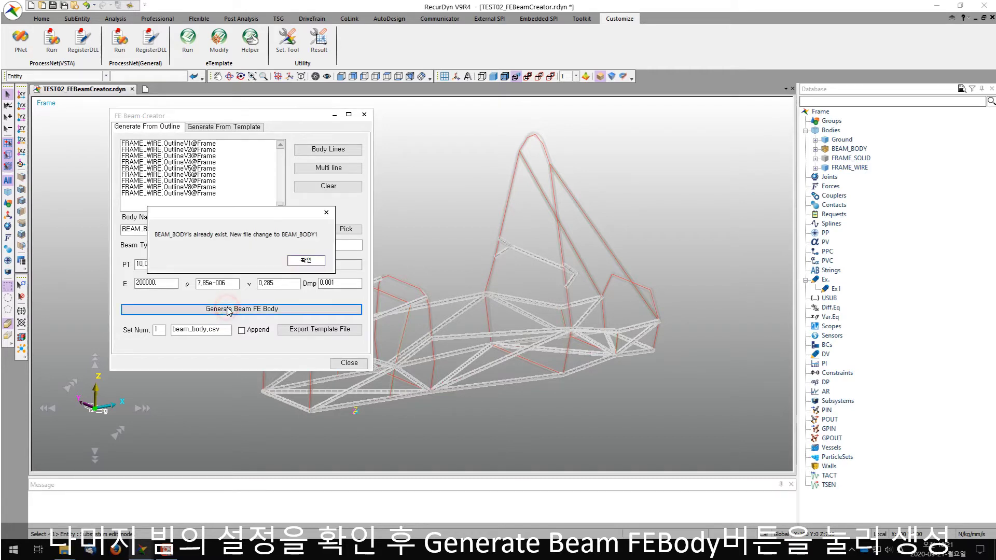
click(314, 260)
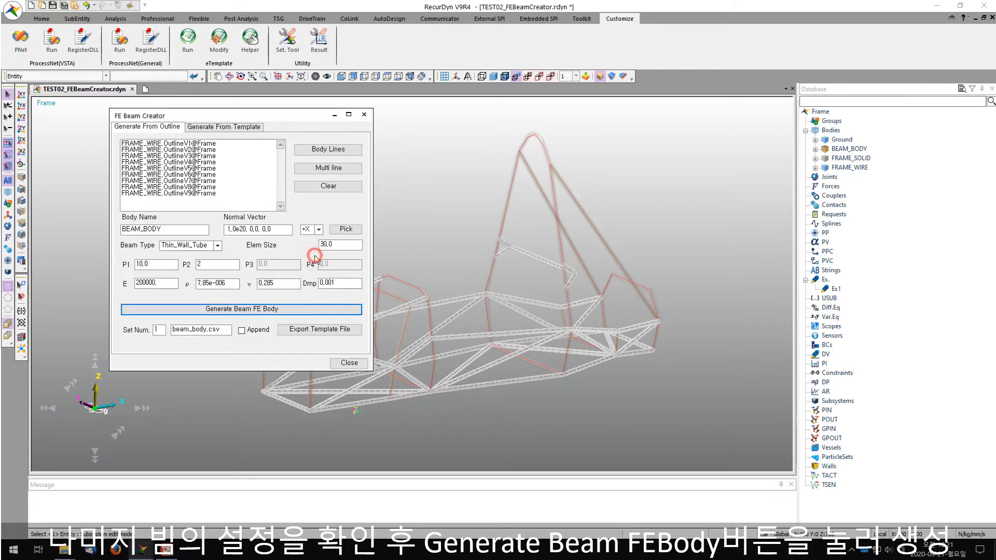
click(873, 159)
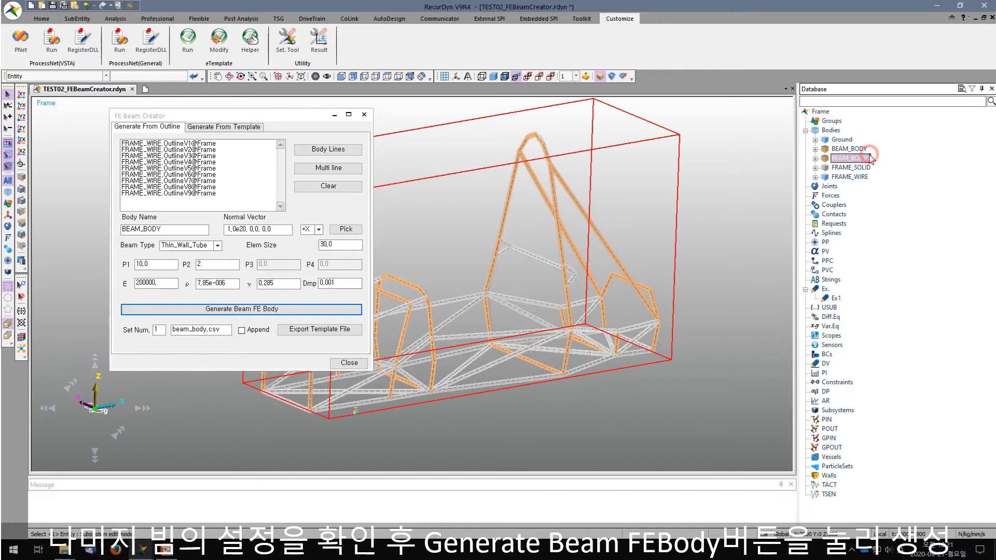
click(864, 150)
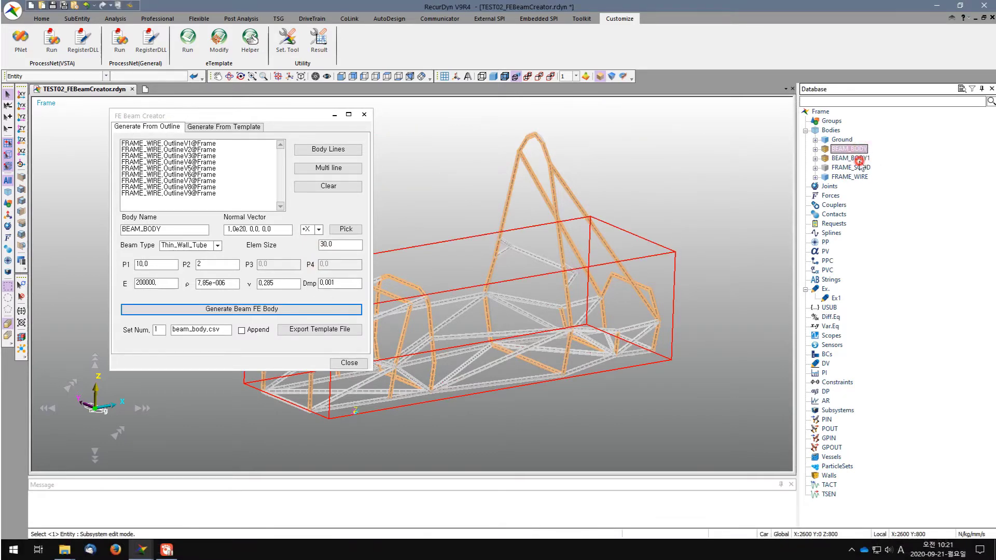
click(859, 159)
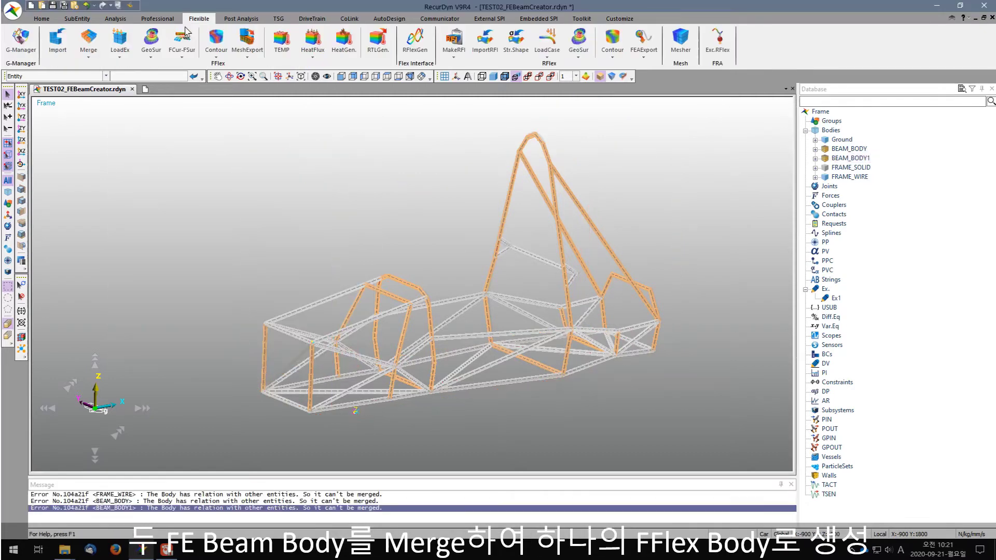
- Merge BEAM_BODY into target BEAM_BODY1 as one FFlex body, sharing coincident nodes within the 1.e-003 distance tolerance
click(88, 37)
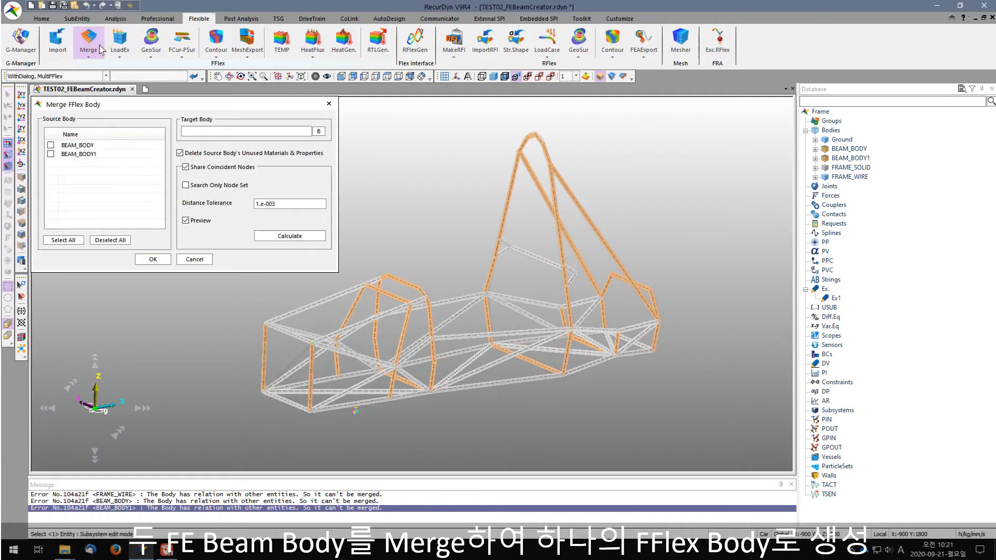
click(51, 146)
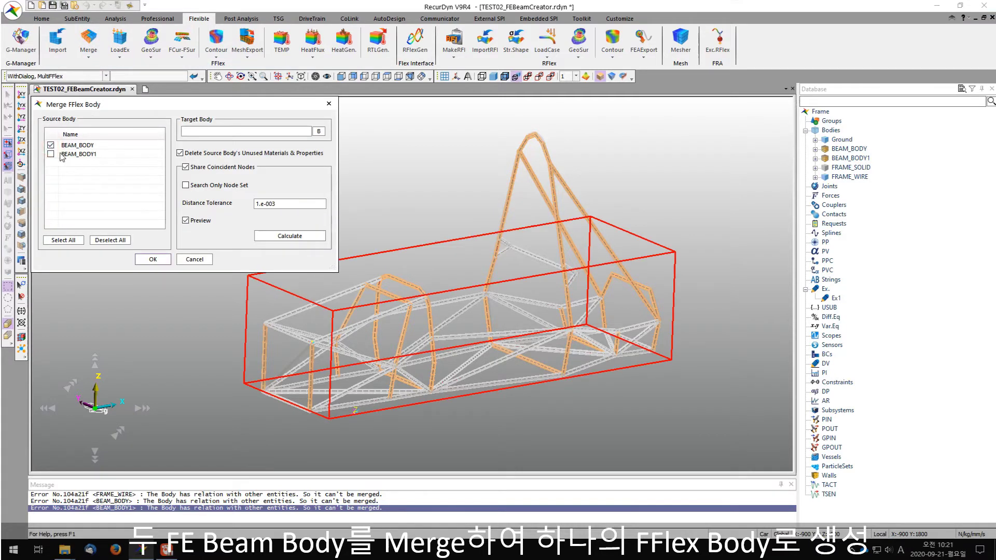
click(319, 131)
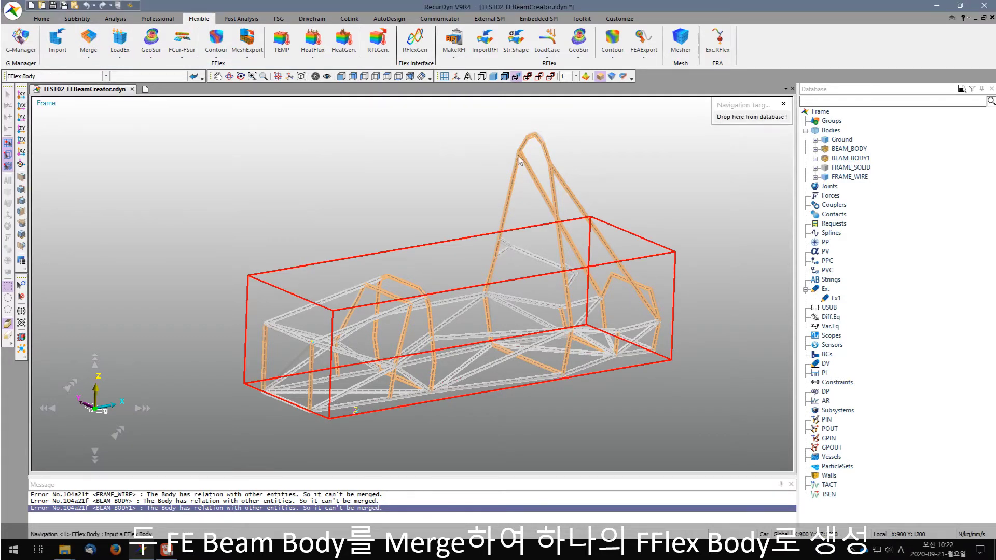
click(854, 157)
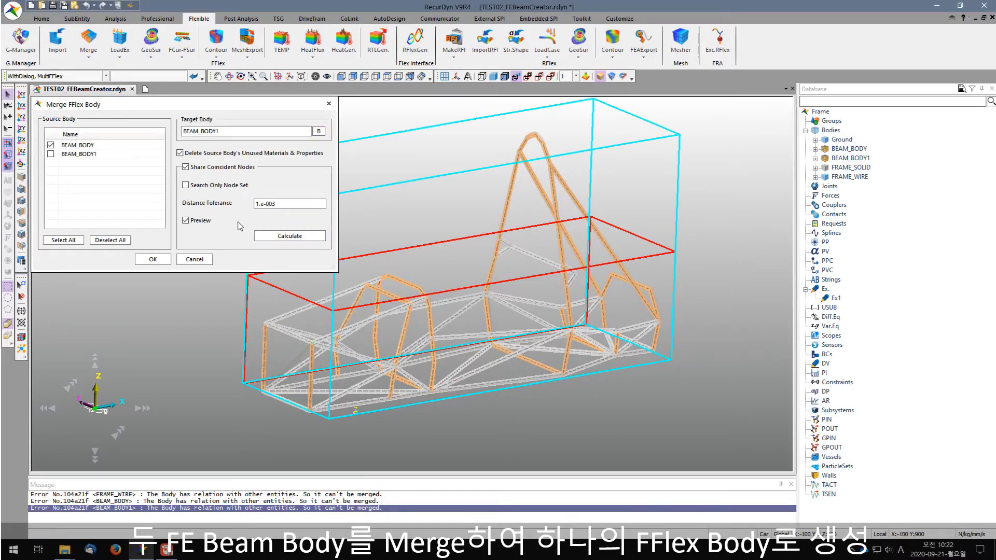
click(284, 236)
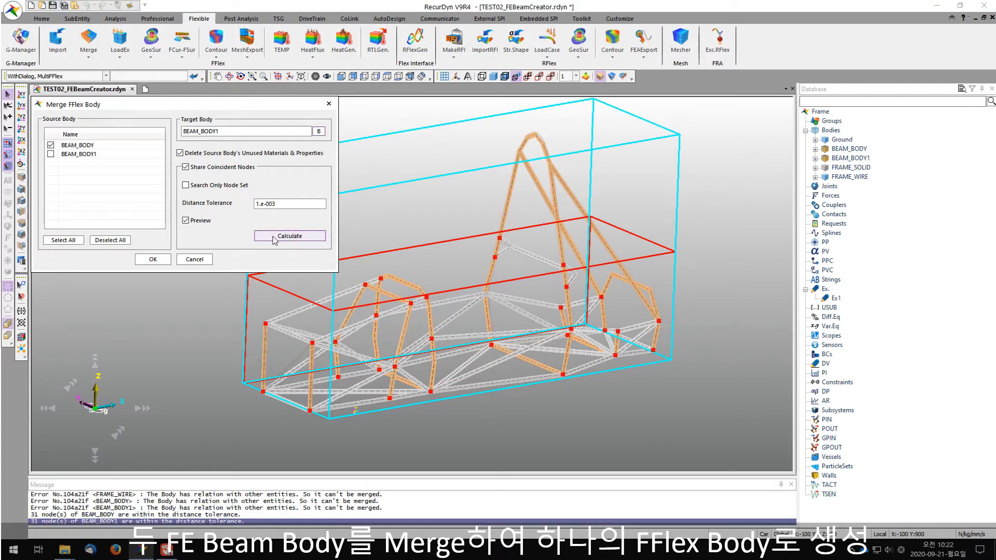
click(152, 260)
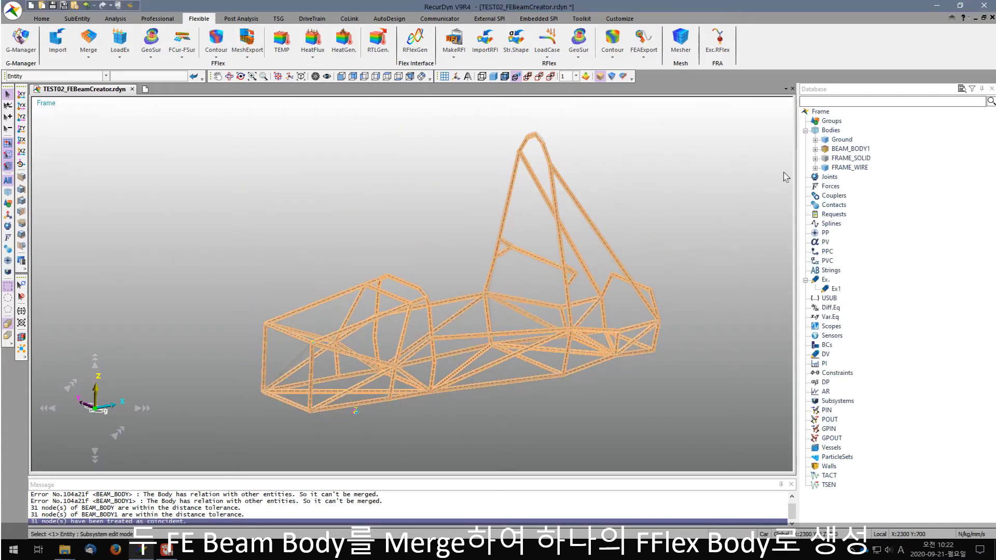
click(850, 149)
middle_drag(526, 284, 467, 264)
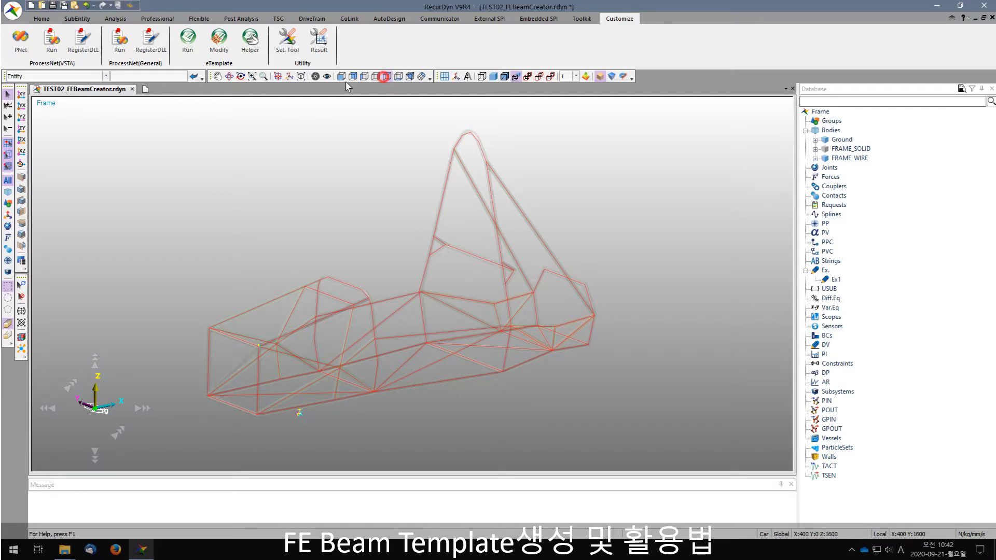
- Reopen the FE Beam Creator through GUI_BeamCreator and fill its empty outline list with the FRAME_WIRE body lines
click(51, 42)
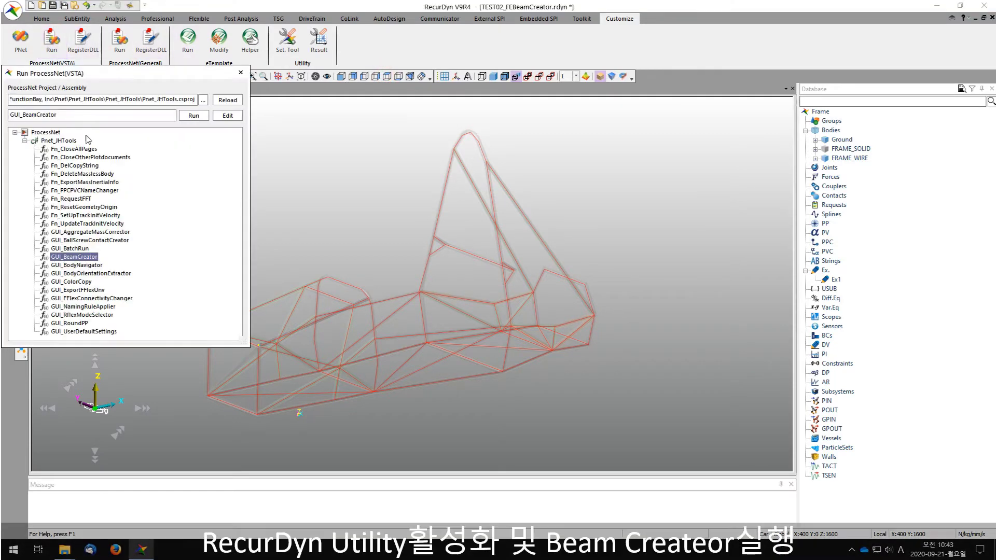
double_click(90, 257)
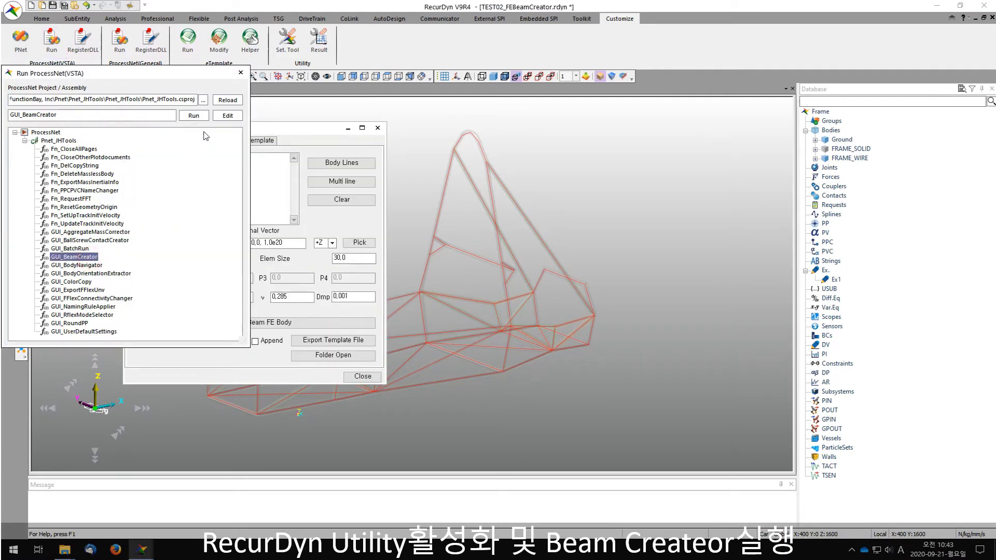
click(241, 73)
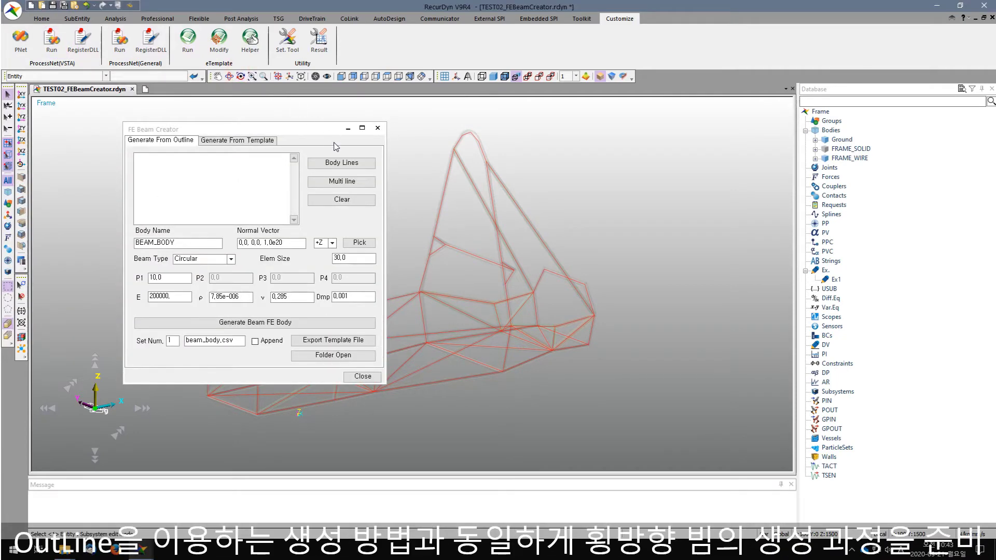
click(342, 162)
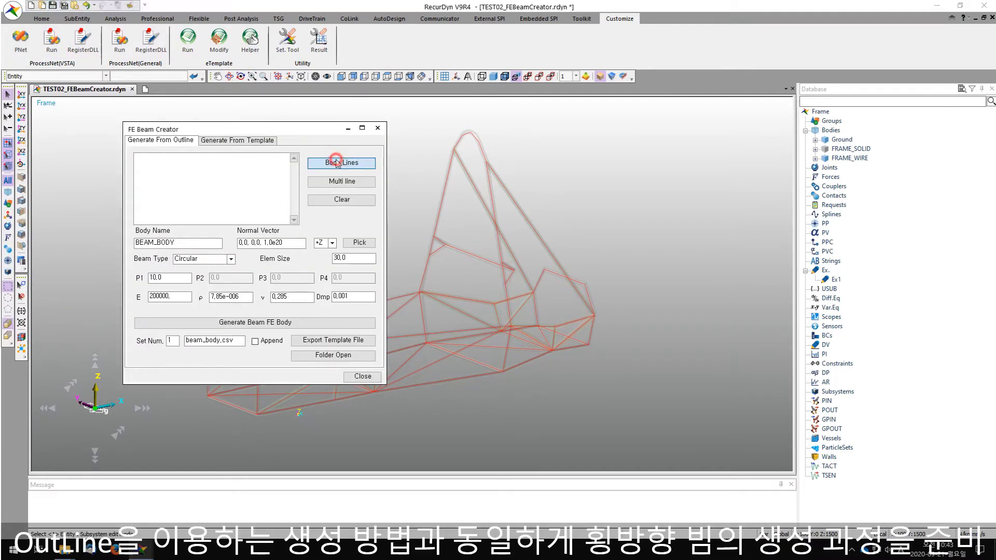
click(444, 176)
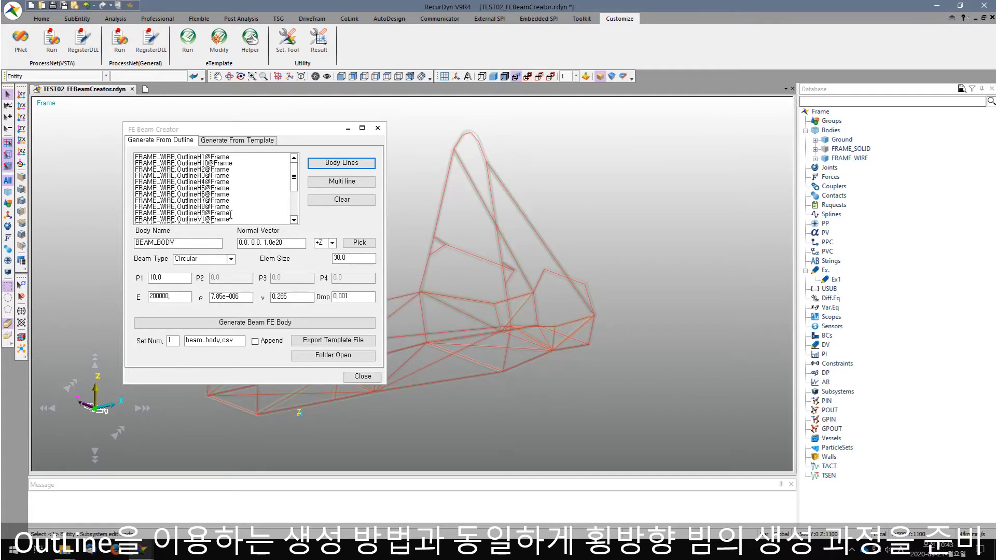
- Export only the OutlineH entries as Thin_Wall_Tube beams with P2 set to 2, appending them to the beam_body.csv template
drag(230, 214, 285, 256)
key(Delete)
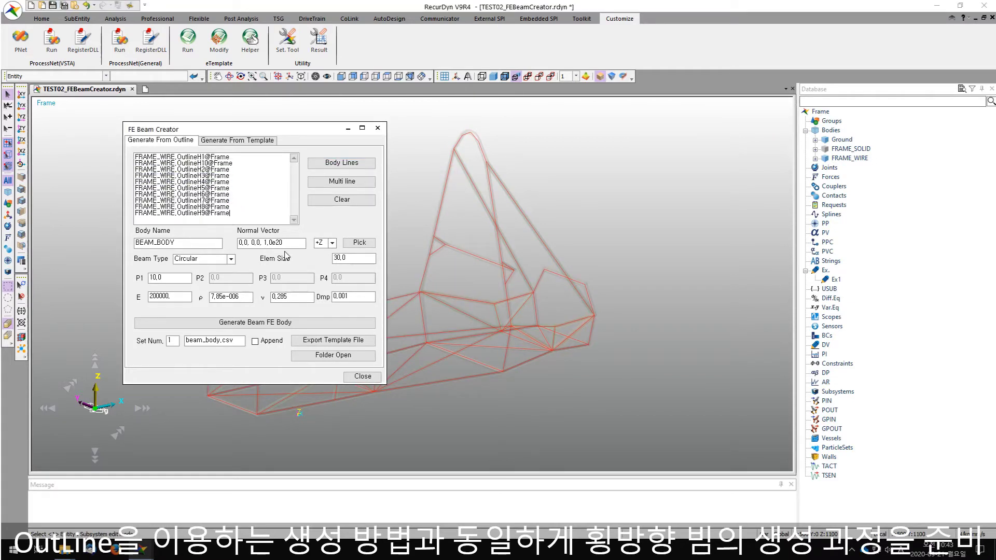
click(231, 259)
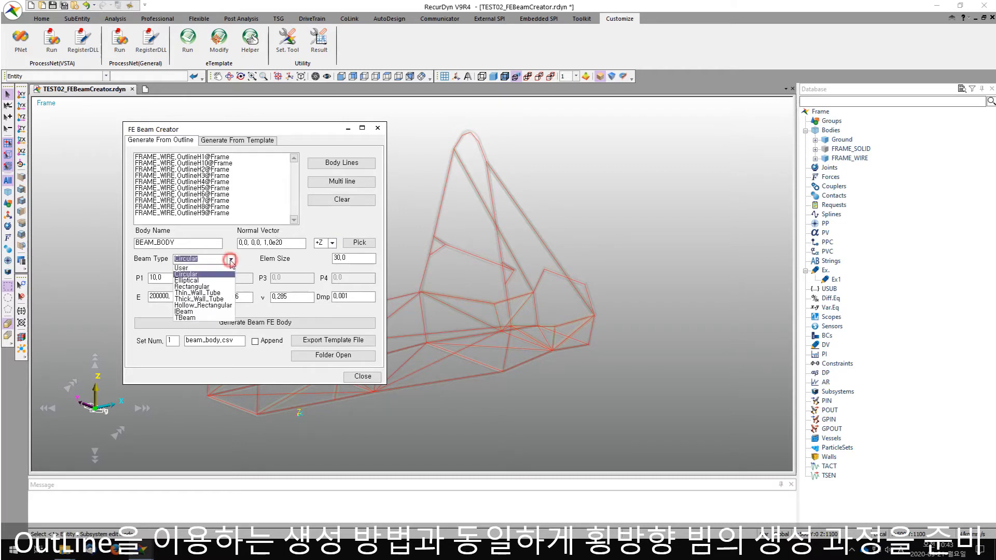
click(220, 293)
double_click(220, 278)
text(2)
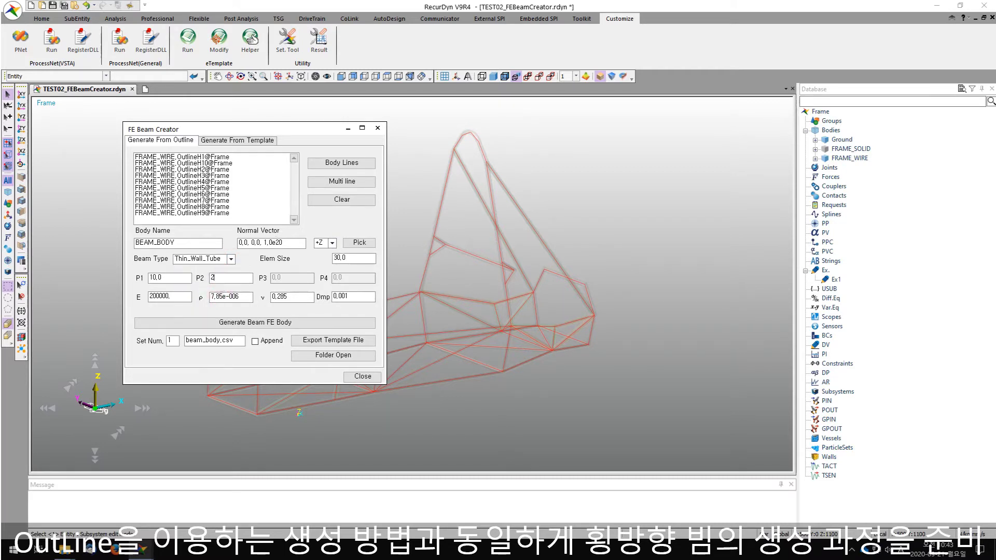
click(255, 342)
click(316, 342)
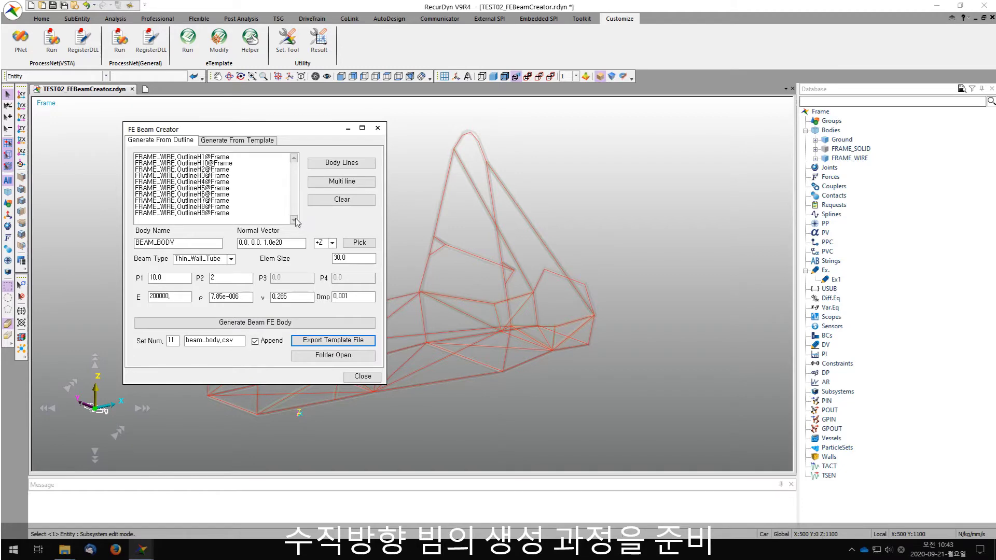
- Clear the outline list, refill it with the FRAME_WIRE body lines, and remove the horizontal OutlineH entries
click(337, 199)
click(339, 163)
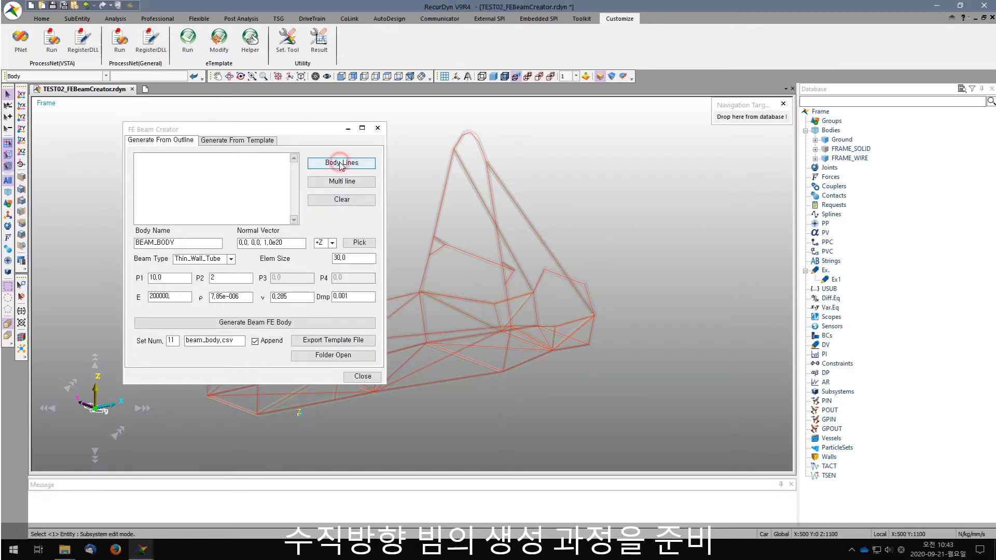
click(438, 182)
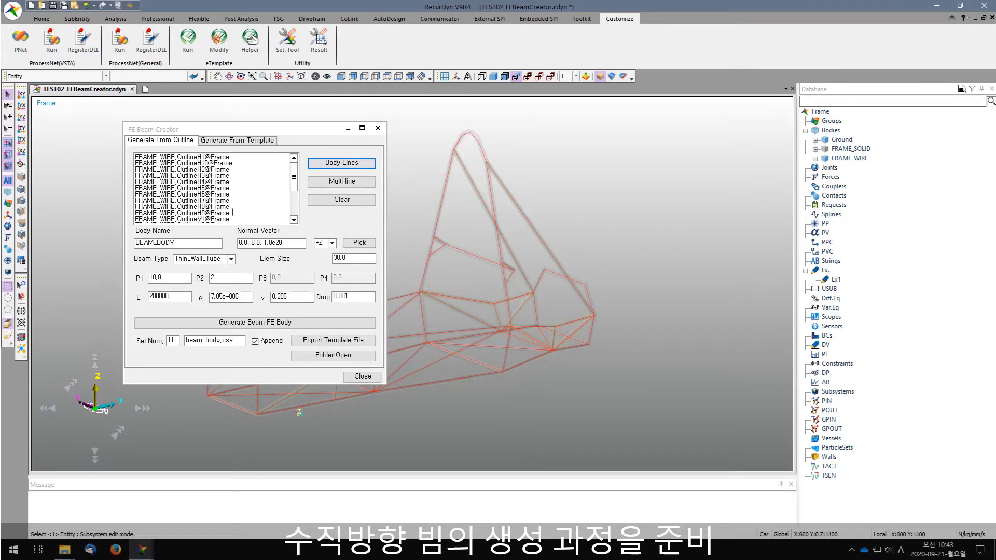
drag(232, 213, 113, 132)
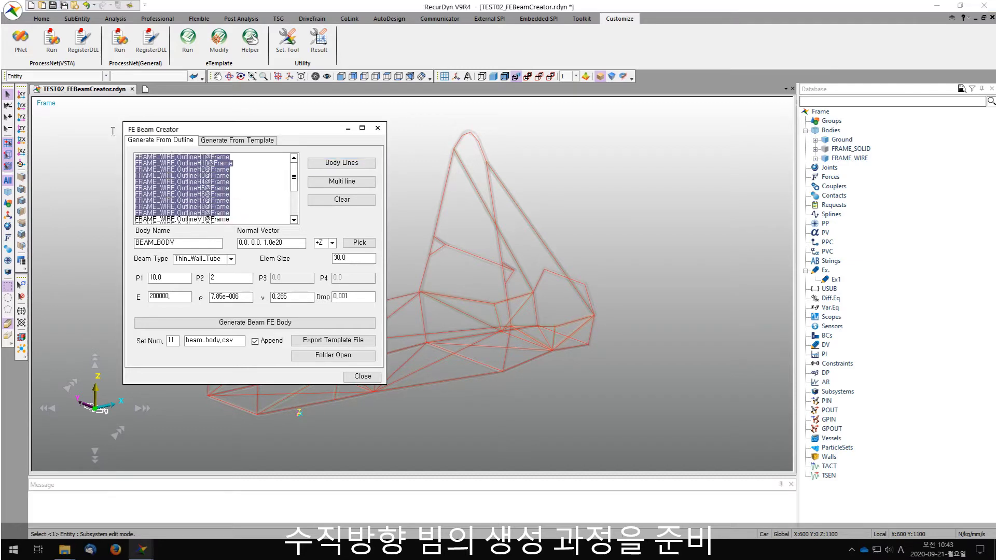
key(Delete)
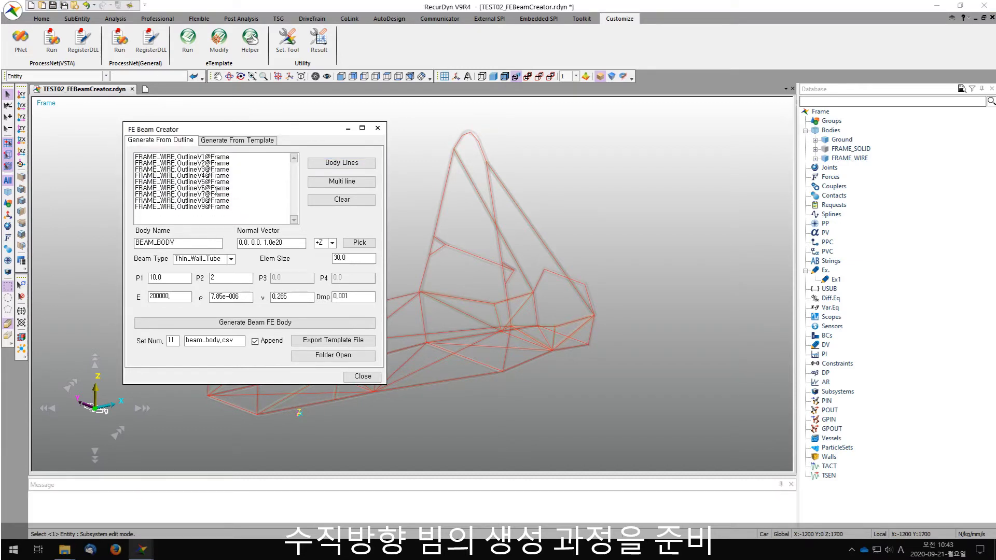
- Set the normal vector of the vertical beams to +X and export them to the beam_body.csv template in append mode
click(319, 243)
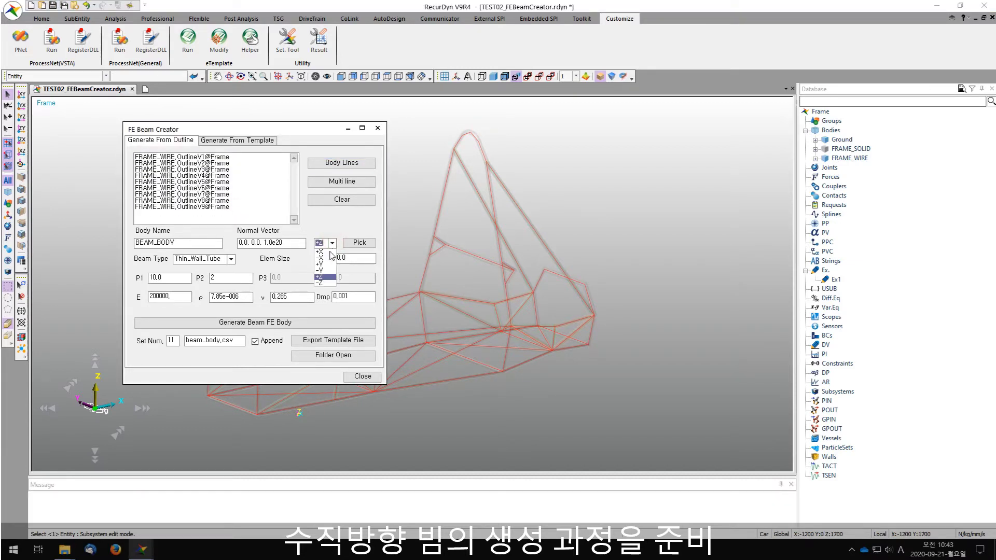
click(326, 253)
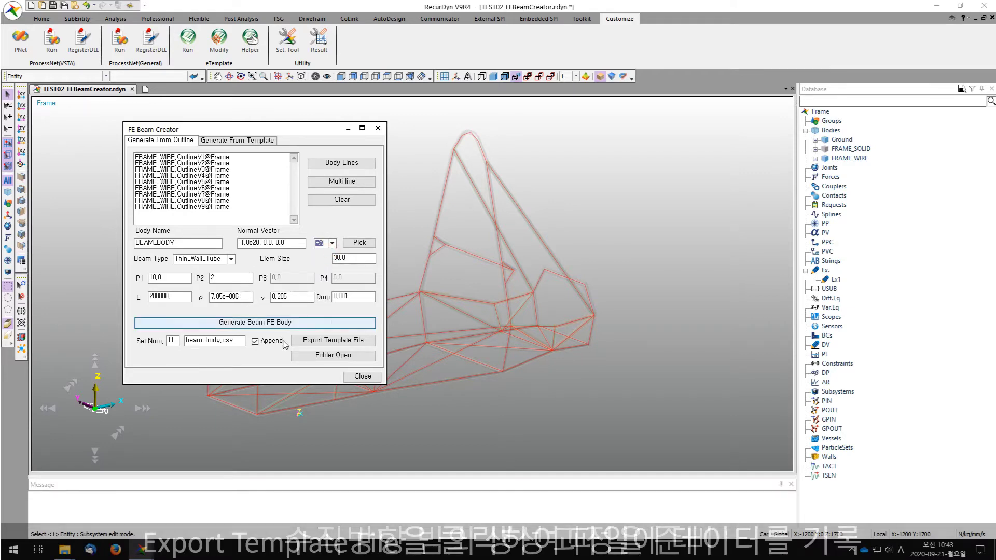
click(339, 341)
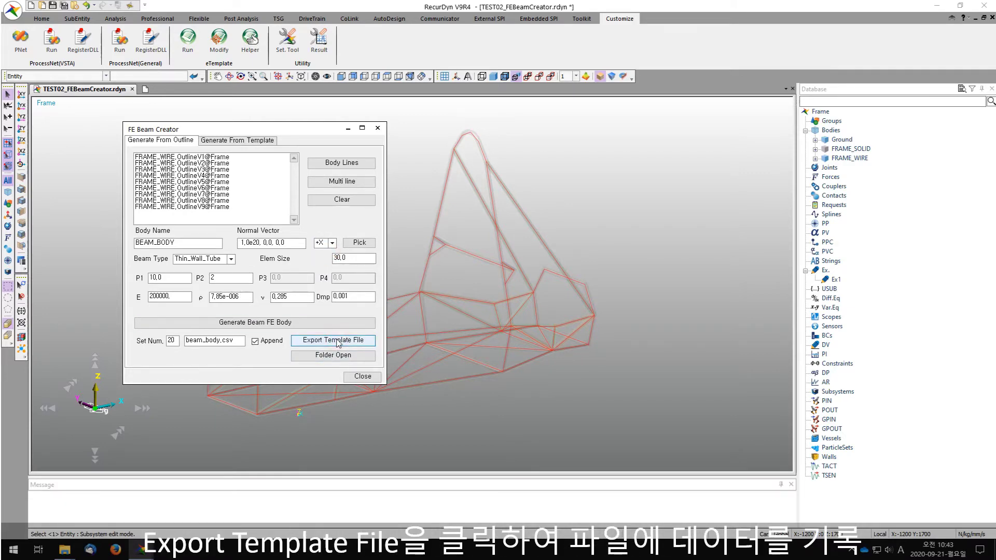
- Open beam_body.csv from the Sample folder in Excel and review the exported beam rows down to the last set
click(334, 357)
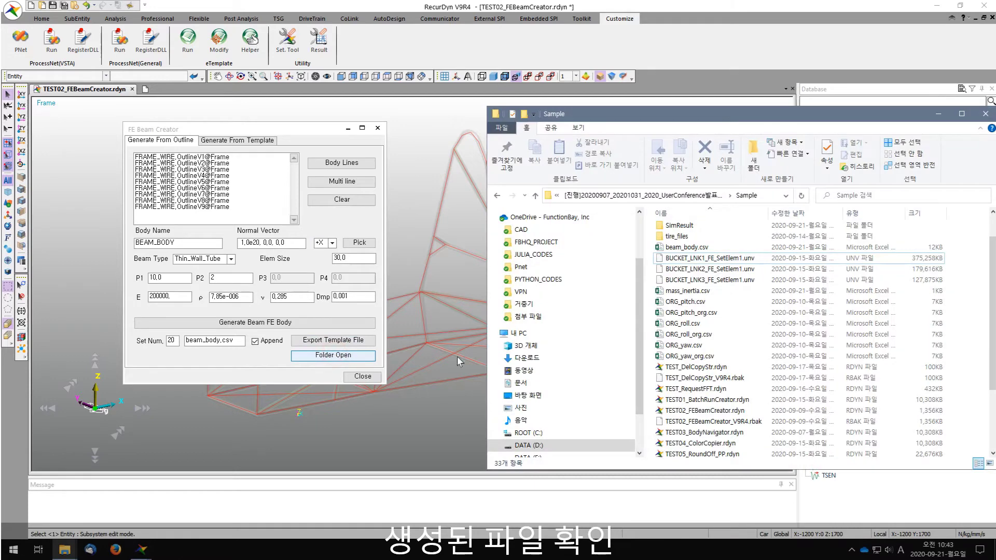
click(688, 248)
right_click(688, 250)
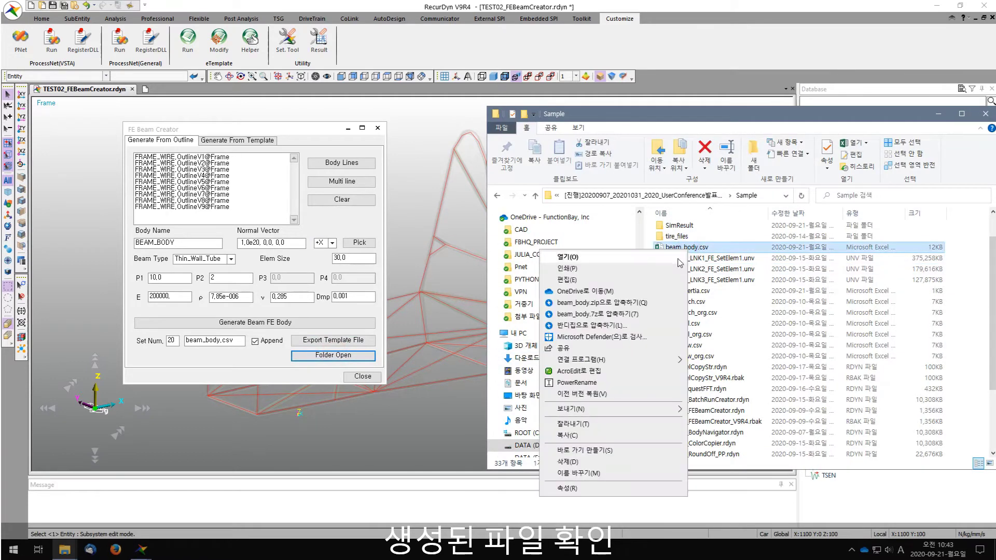
click(675, 258)
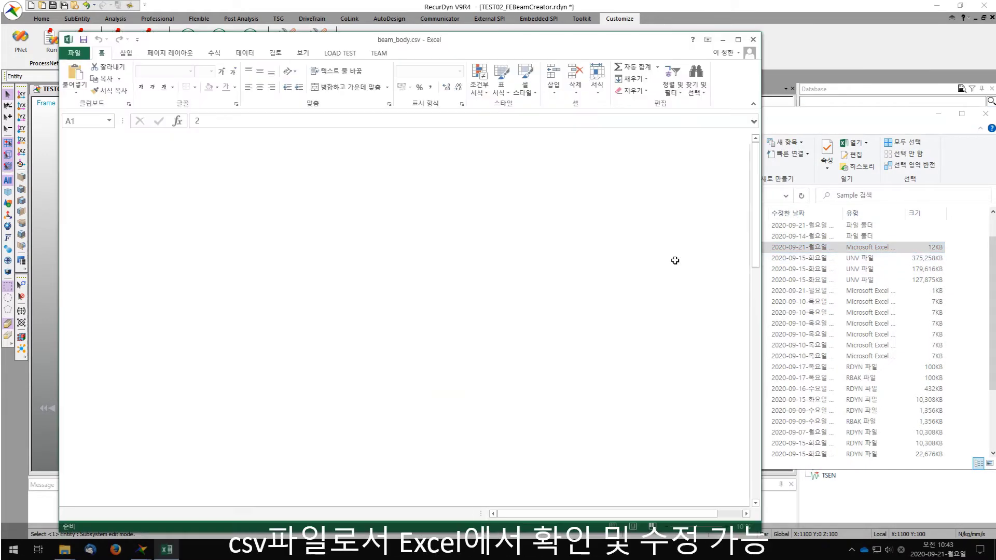
click(395, 231)
scroll(395, 231, down, 6)
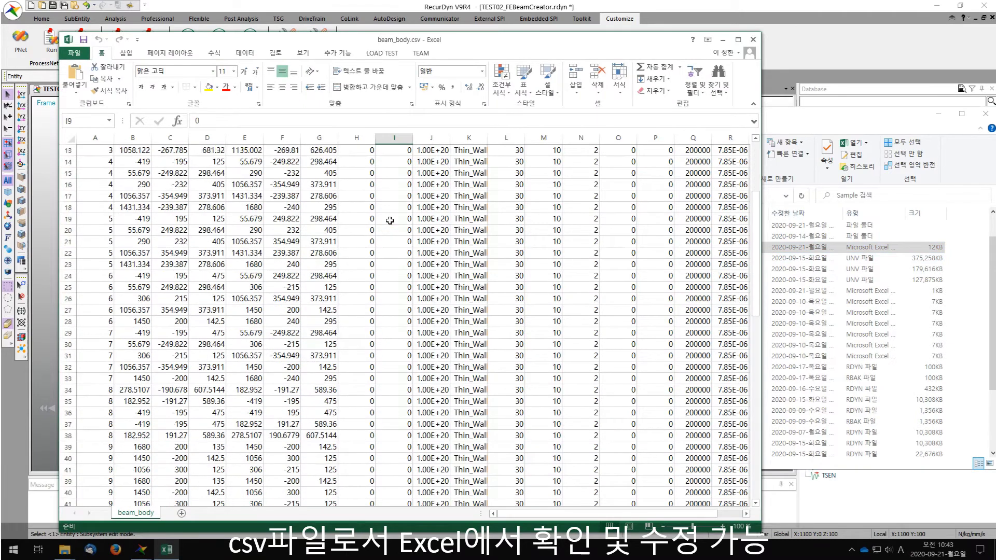
scroll(395, 232, down, 14)
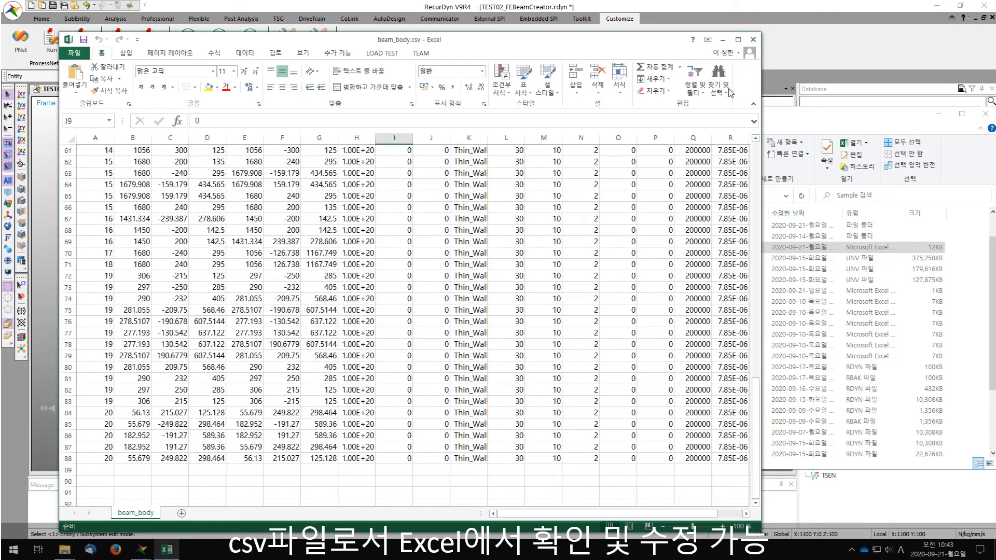
click(754, 40)
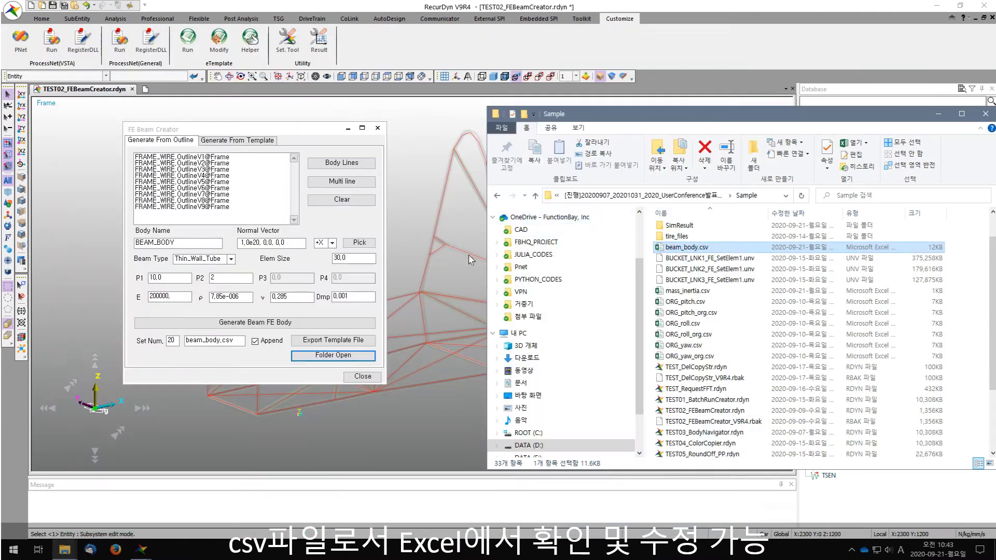
- Import beam_body.csv as the template for generating beams and review the listed beam data through to the last row
click(237, 141)
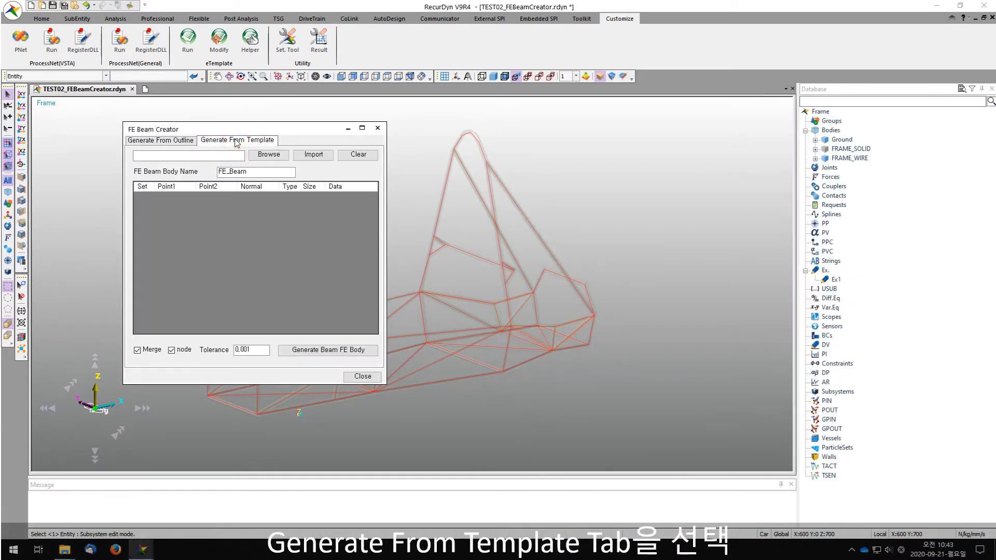
click(267, 155)
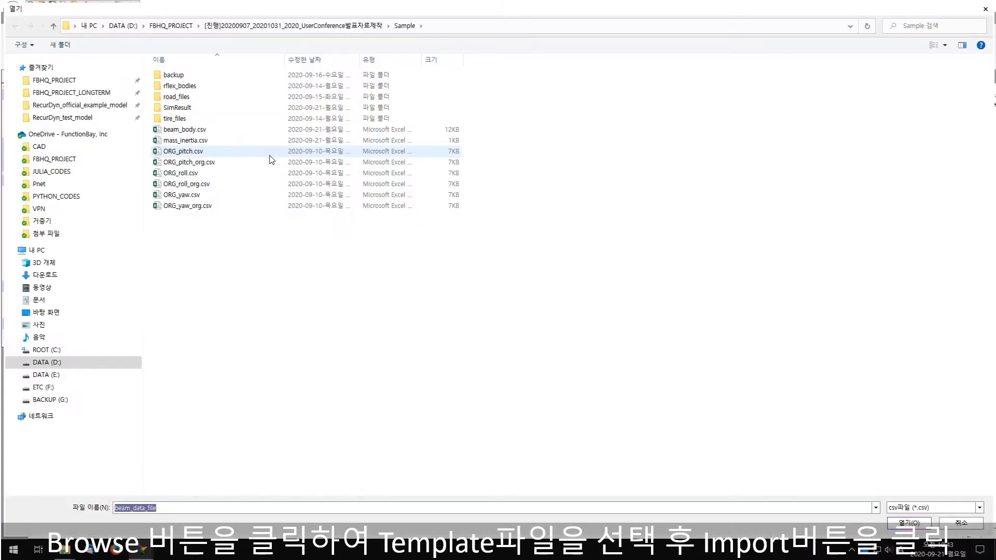
click(203, 129)
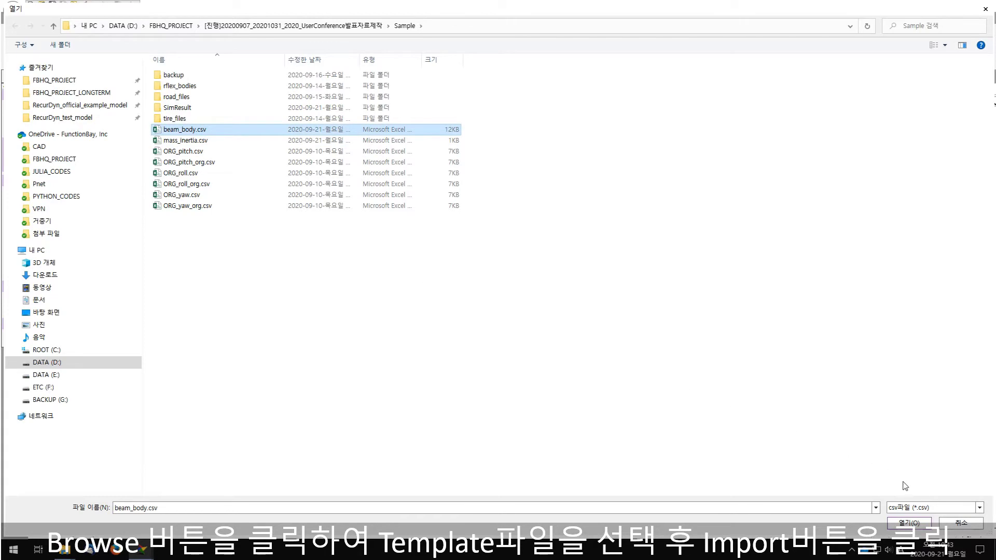
click(909, 523)
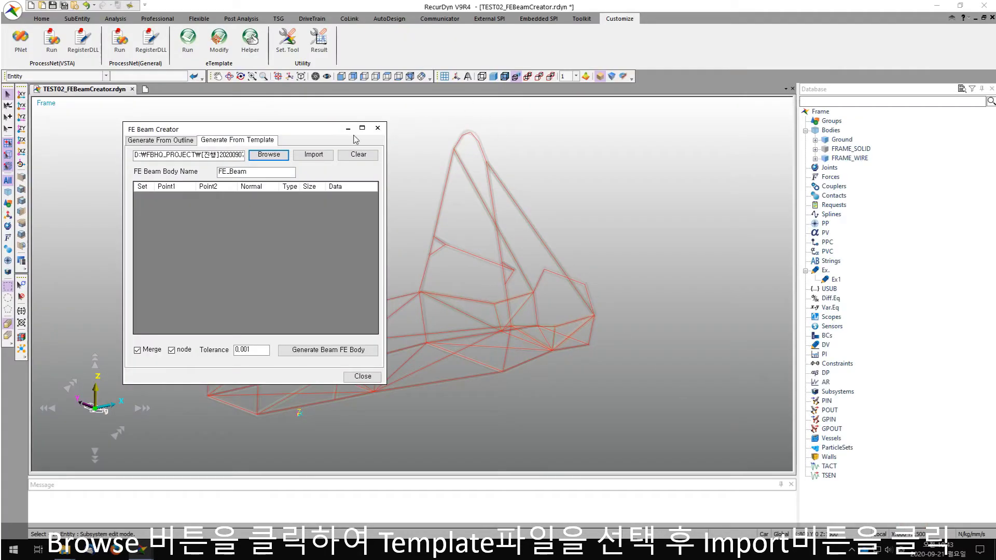
click(324, 152)
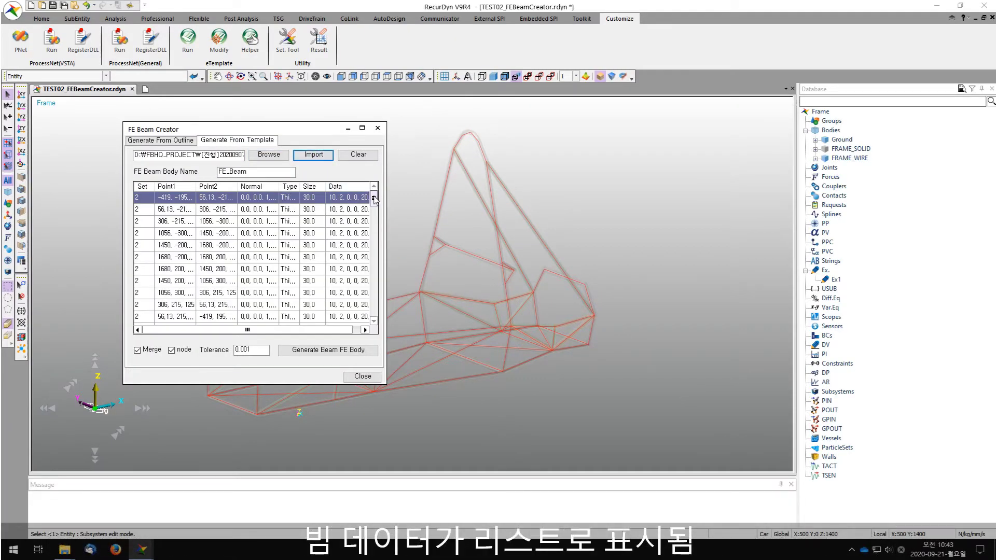
drag(374, 199, 374, 312)
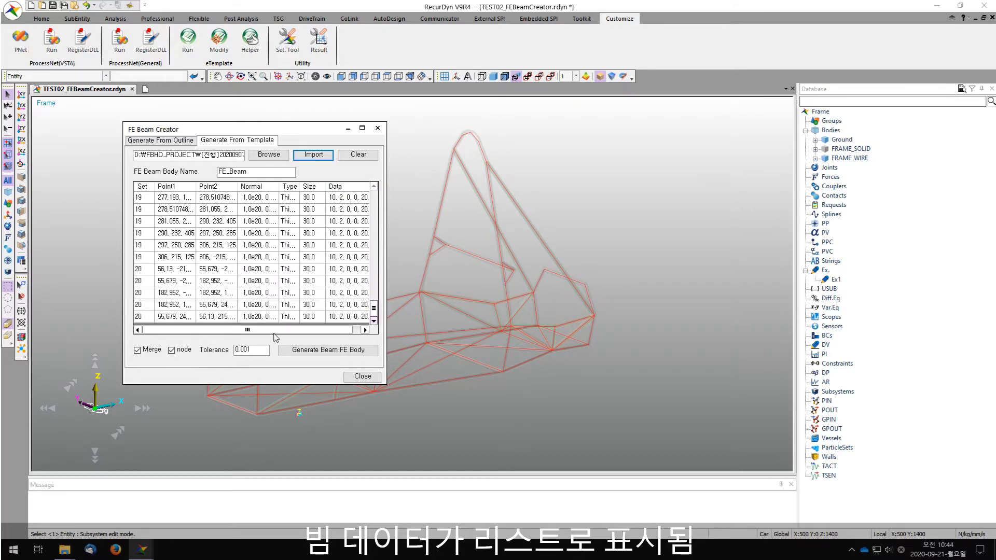
- Generate the FE_Beam body from the template with body and node merging at tolerance 0.001, highlight it, and close FE Beam Creator
click(303, 355)
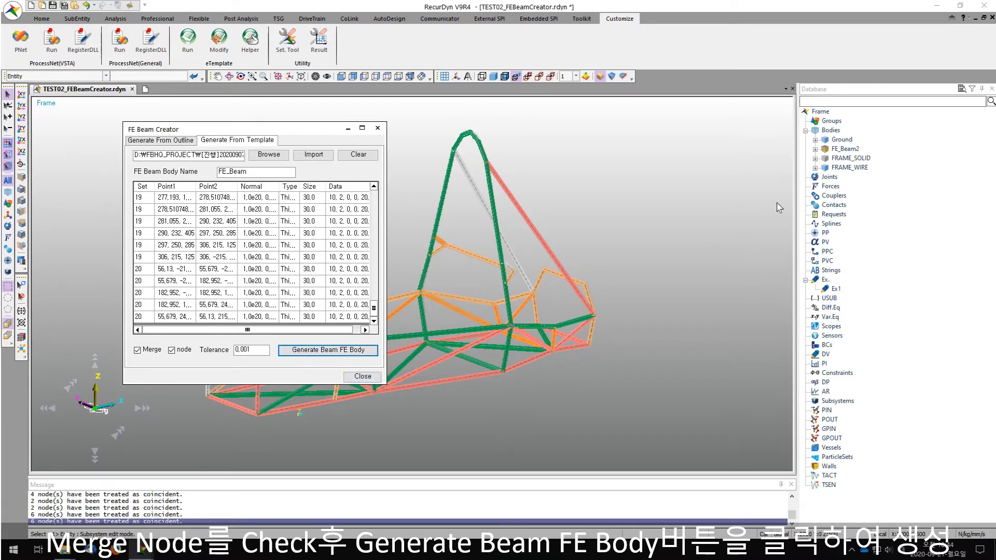
click(841, 150)
click(737, 183)
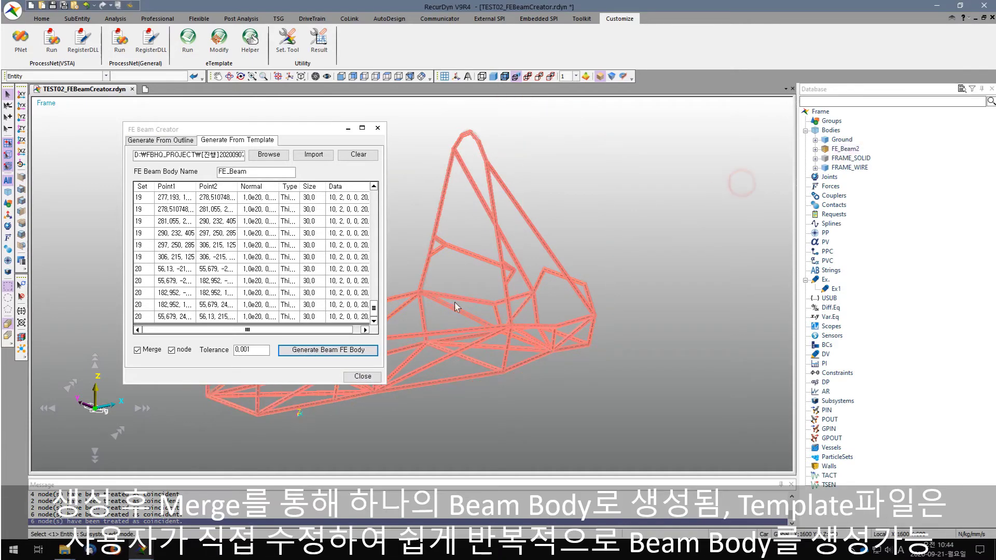
click(361, 378)
click(365, 201)
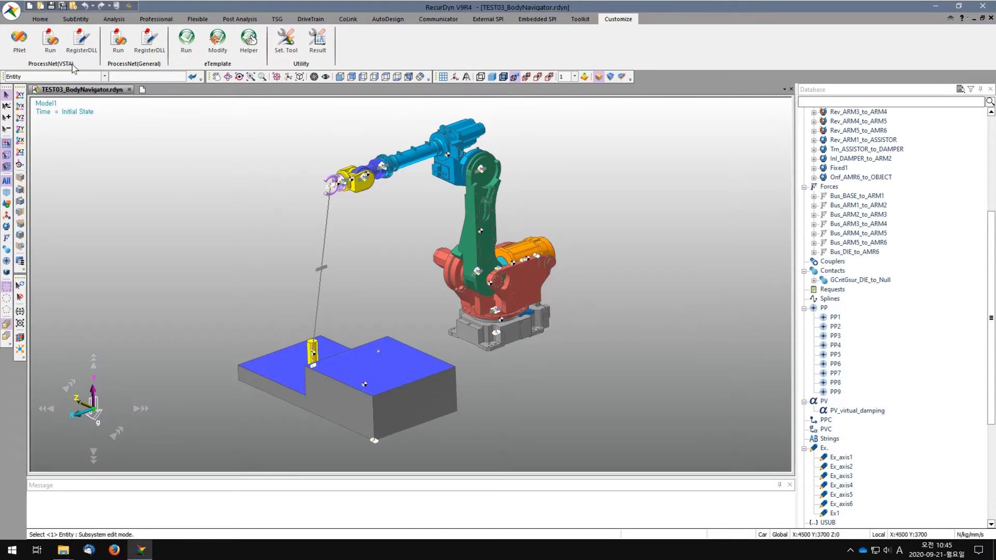
- Launch the GUI_BodyNavigator ProcessNet function on the robot arm model and close the function list
click(52, 44)
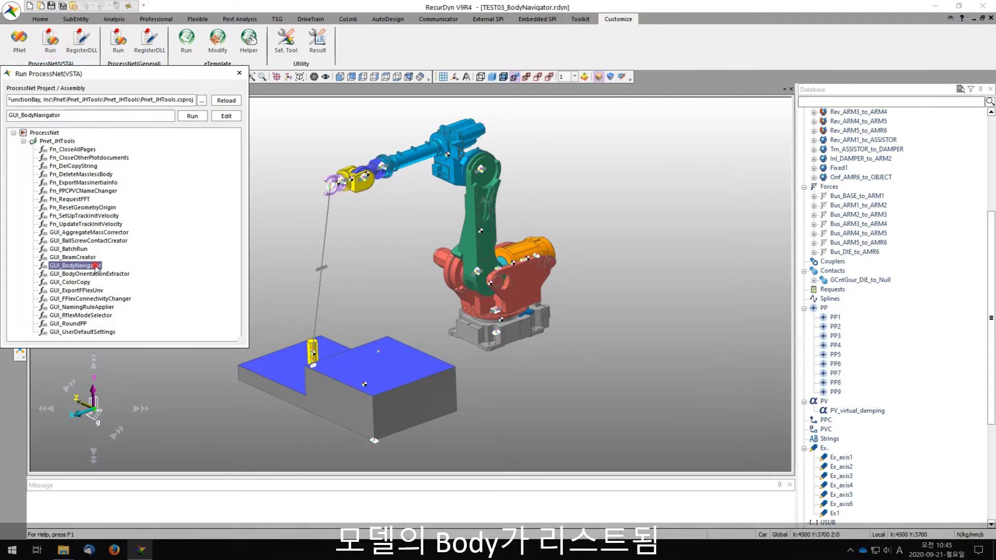
double_click(97, 267)
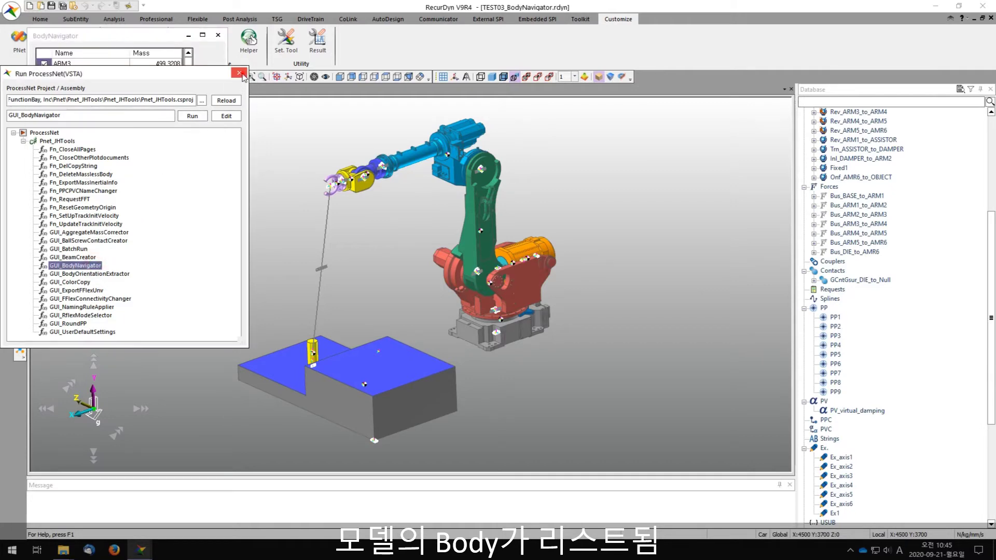
click(239, 73)
- Inspect the robot bodies one at a time from ARM3 down the list, recheck ARM5 and ARM4, and close BodyNavigator
click(120, 64)
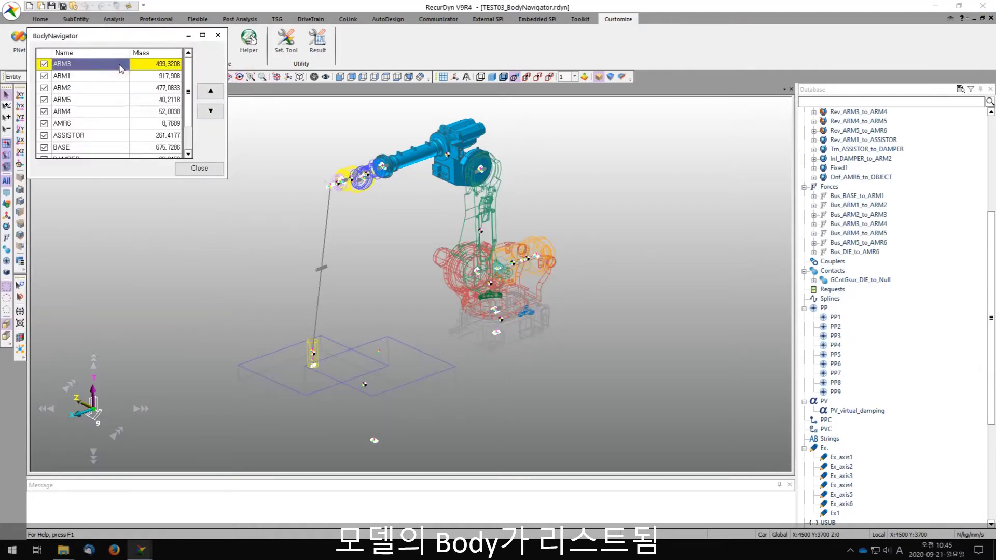
click(210, 112)
click(210, 112)
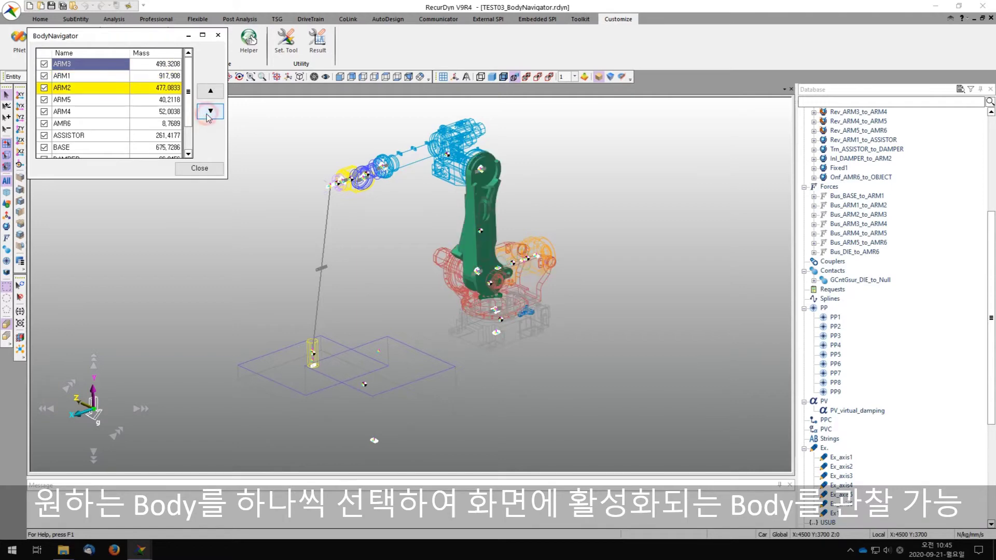
click(209, 113)
click(210, 112)
click(210, 112)
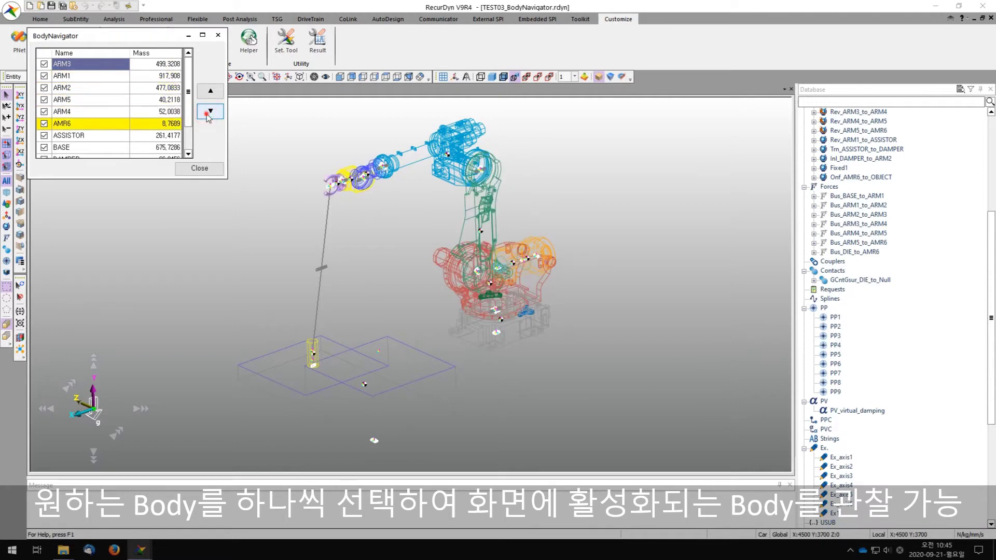
click(210, 112)
click(208, 113)
click(99, 102)
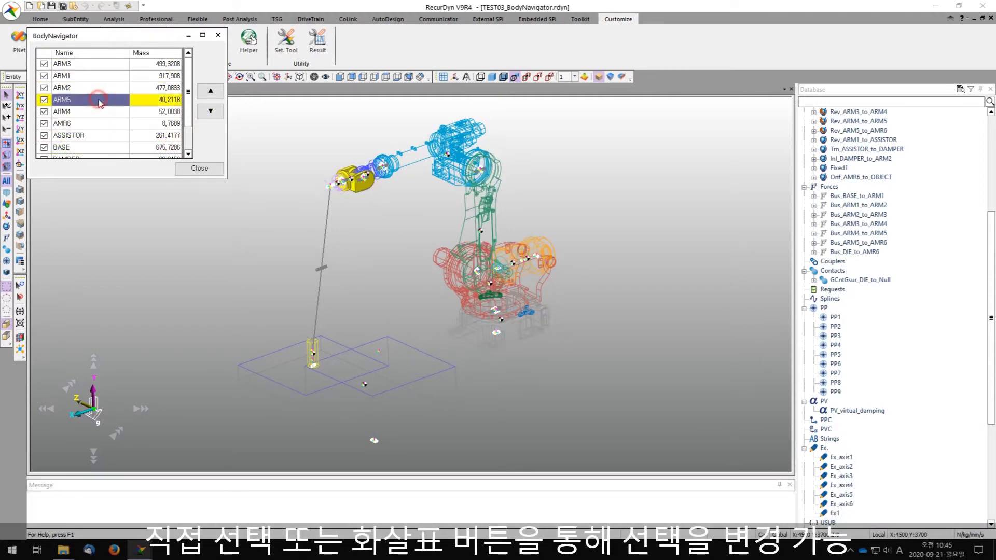
click(102, 113)
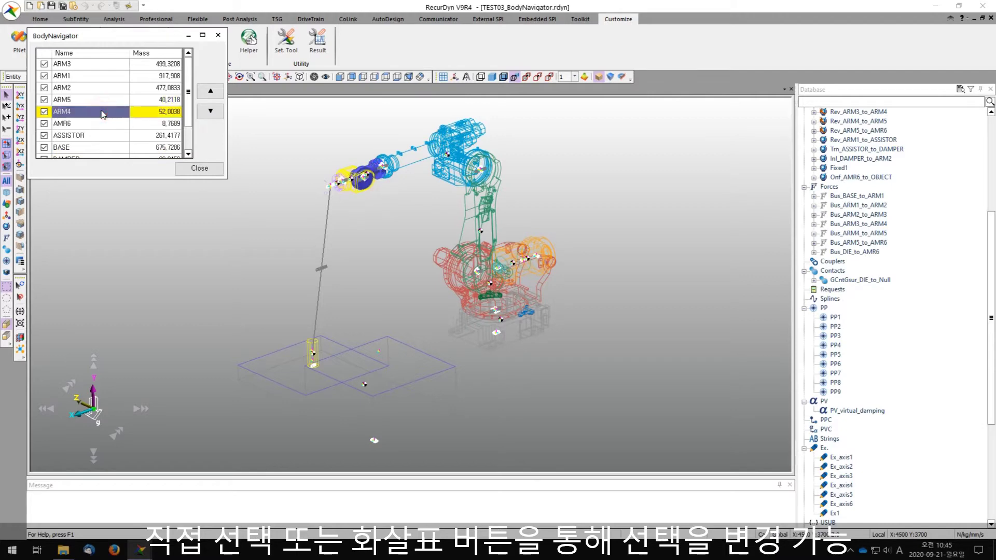
click(201, 172)
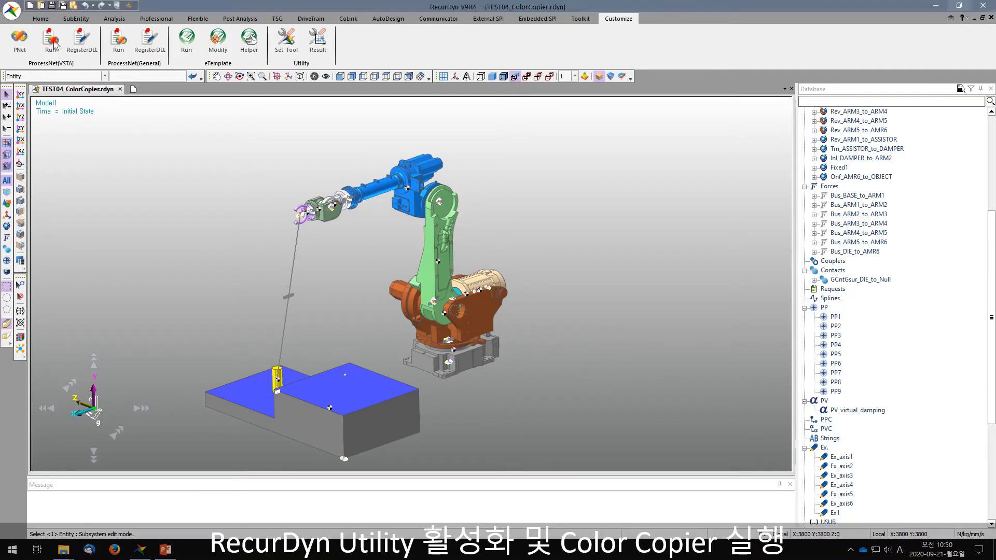
- Launch the GUI_ColorCopier ProcessNet function, close the function list, and pick the green ARM2 solid as the color source
click(50, 41)
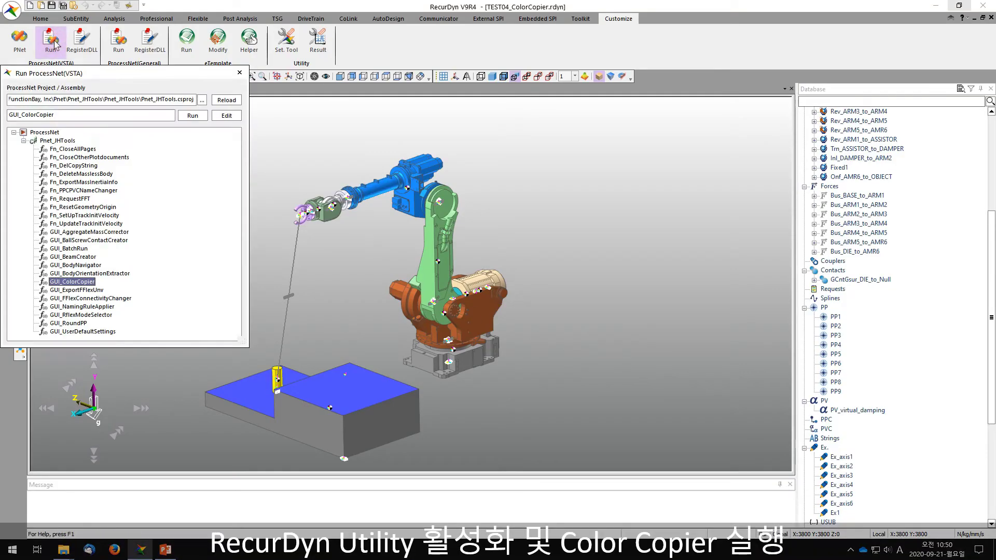
double_click(89, 283)
click(240, 73)
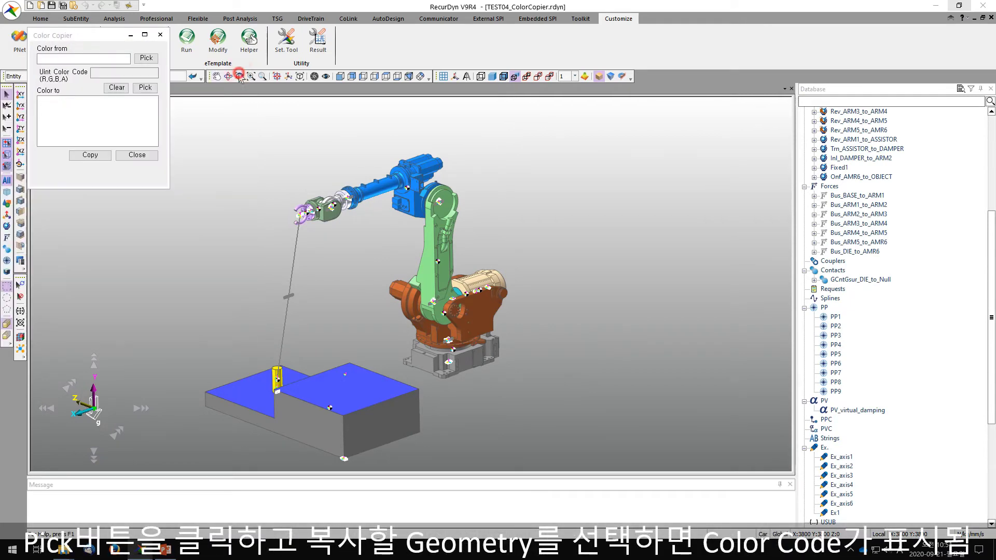
click(146, 57)
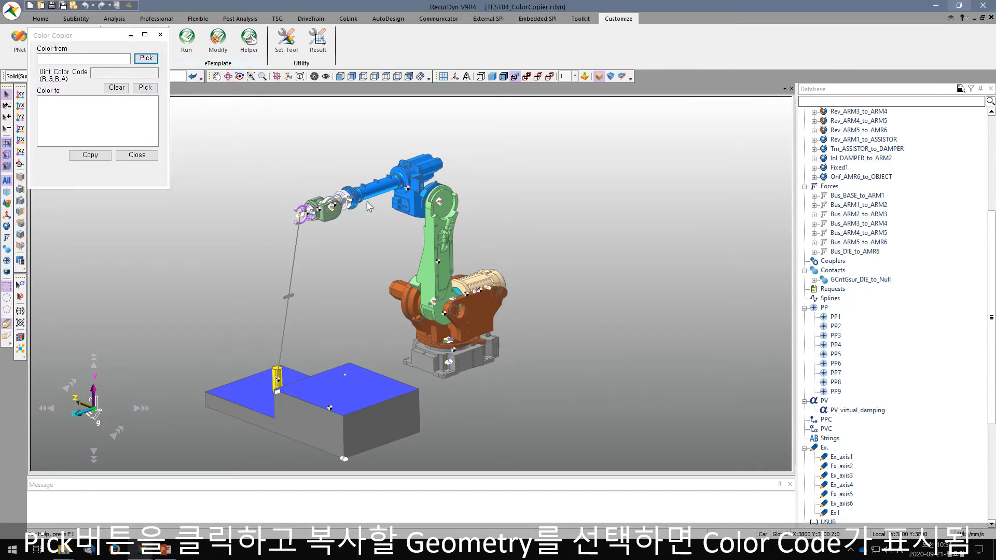
click(432, 242)
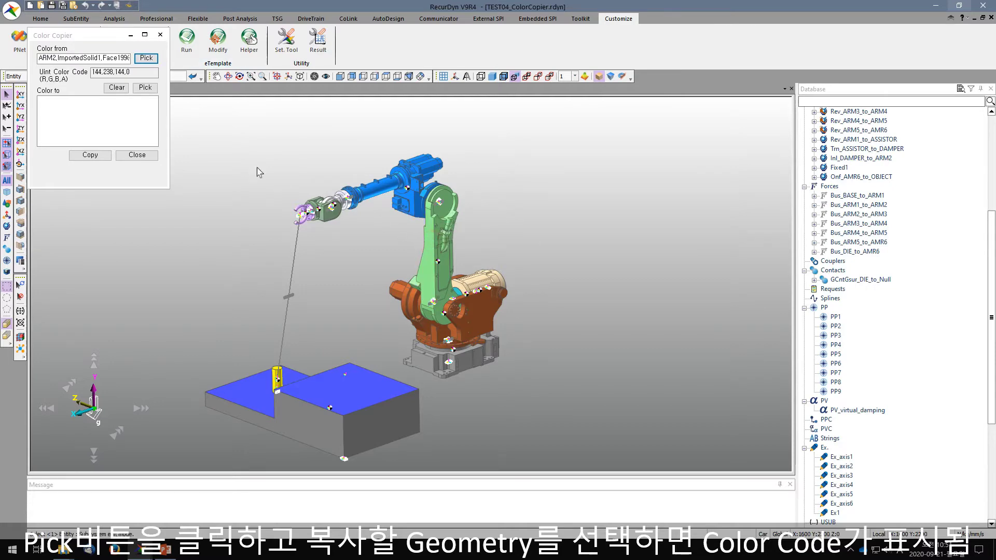
- Pick the ARM3, ARM5, ARM4 and ASSISTOR solids as the geometries to receive the color and finish the selection
click(145, 87)
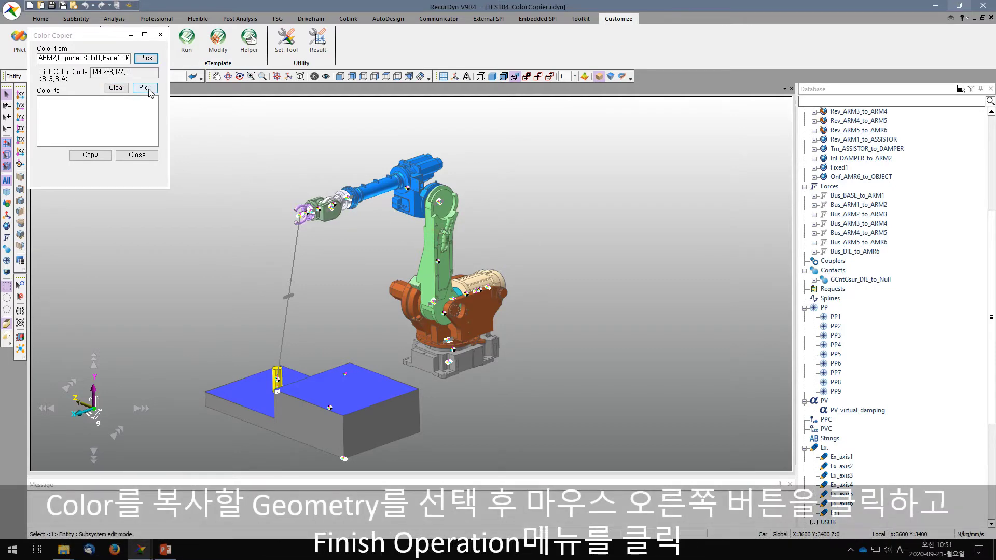
click(400, 201)
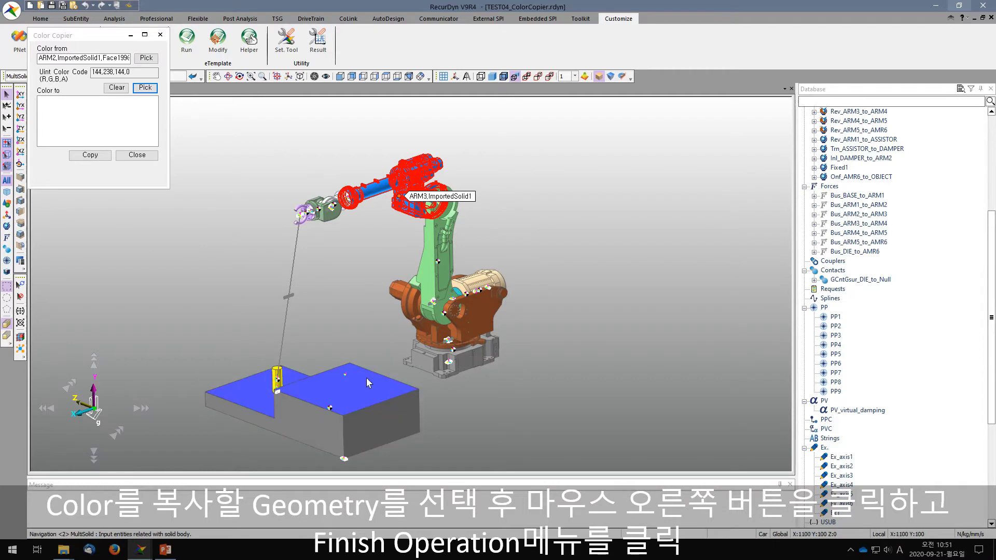
click(325, 213)
click(331, 202)
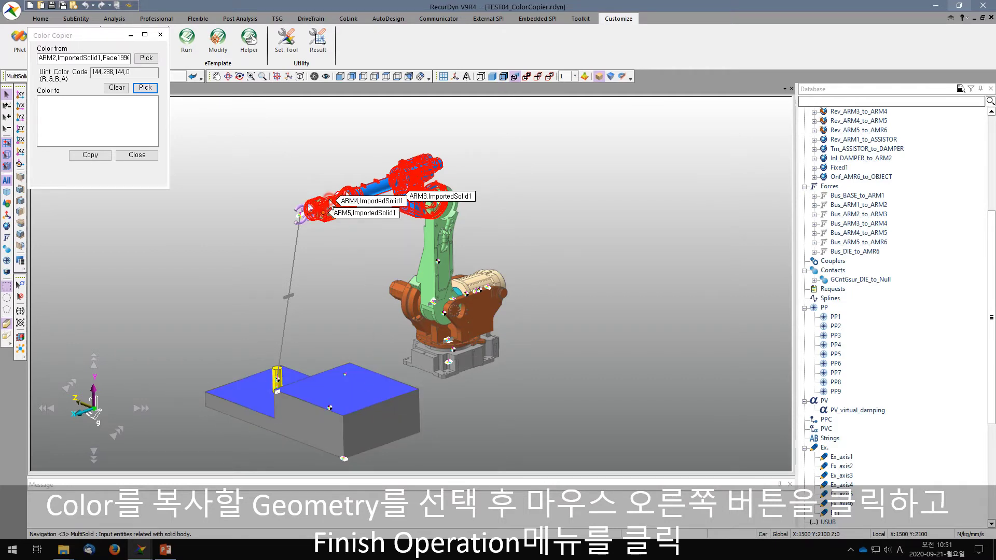
click(480, 291)
right_click(546, 161)
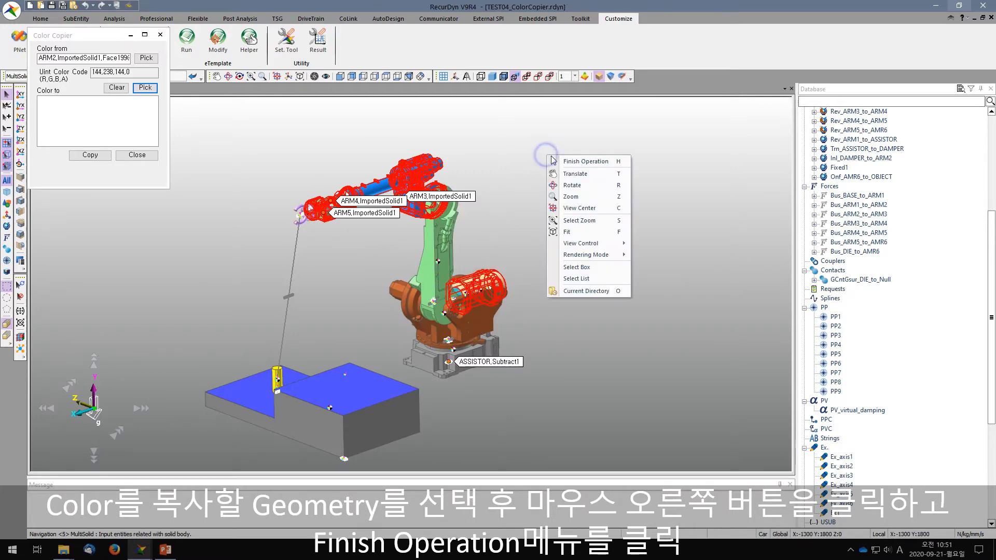
click(563, 160)
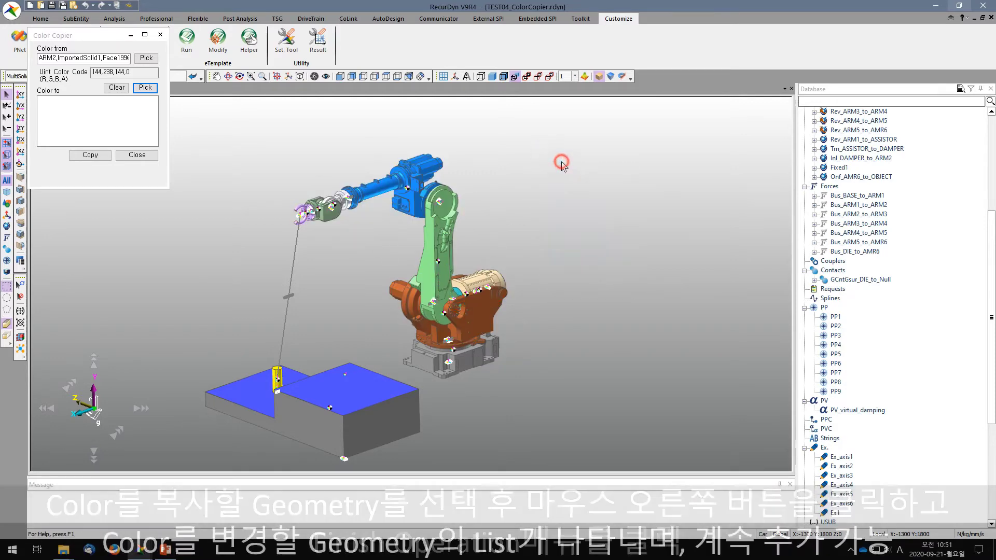
- Copy the ARM2 color to the listed target solids, inspect the recolored robot arm, and close Color Copier
click(90, 154)
click(416, 211)
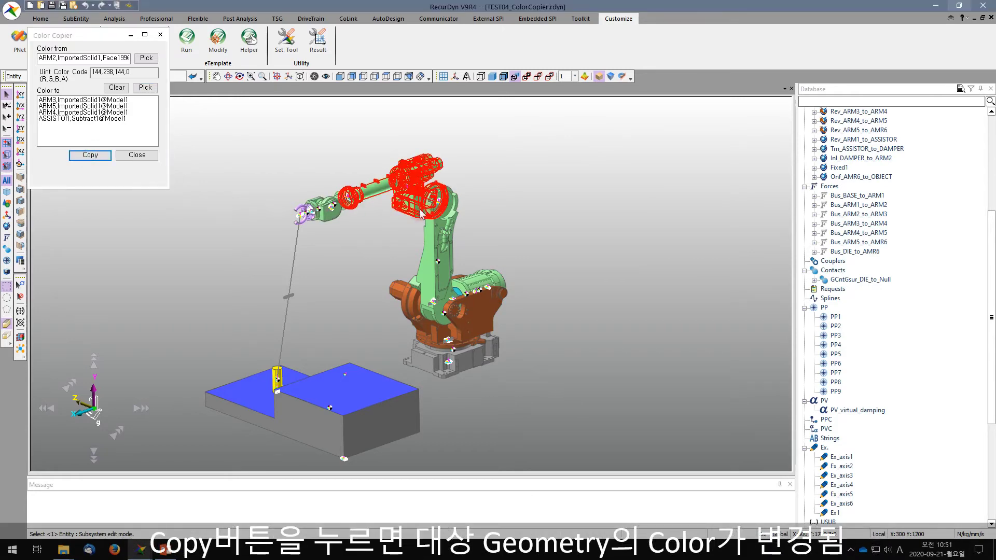
key(r)
mouse_move(424, 220)
mouse_down()
mouse_move(461, 227)
mouse_move(516, 301)
mouse_move(373, 228)
mouse_move(407, 229)
mouse_up()
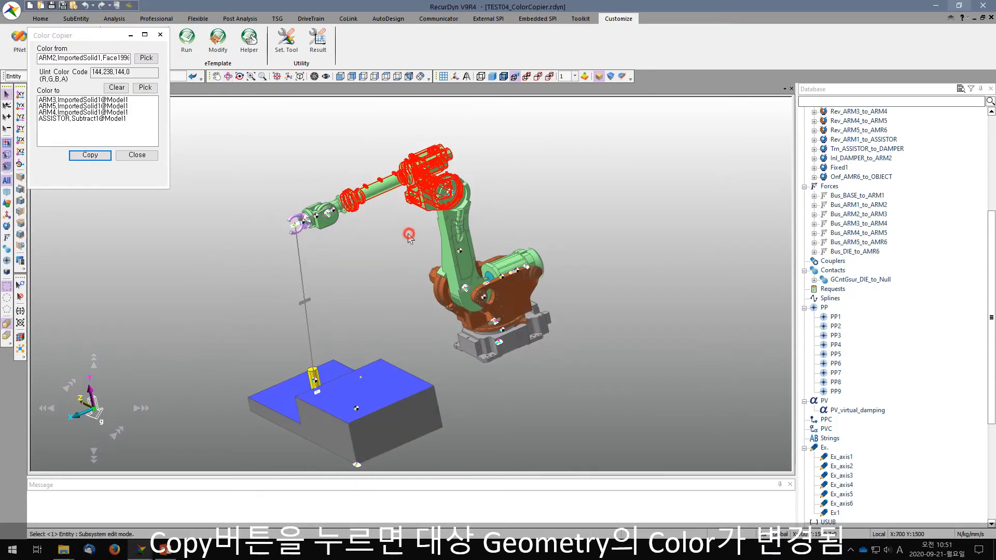
click(144, 155)
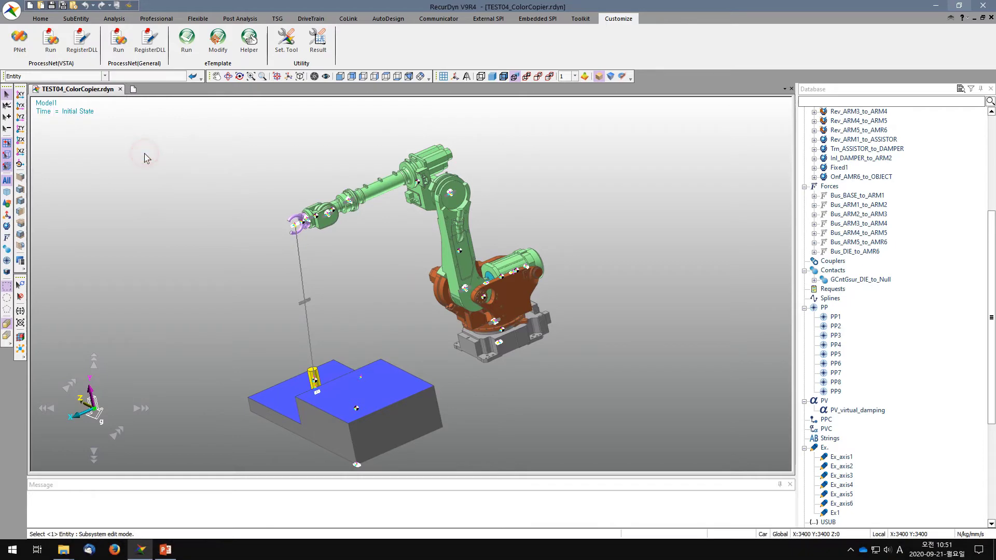